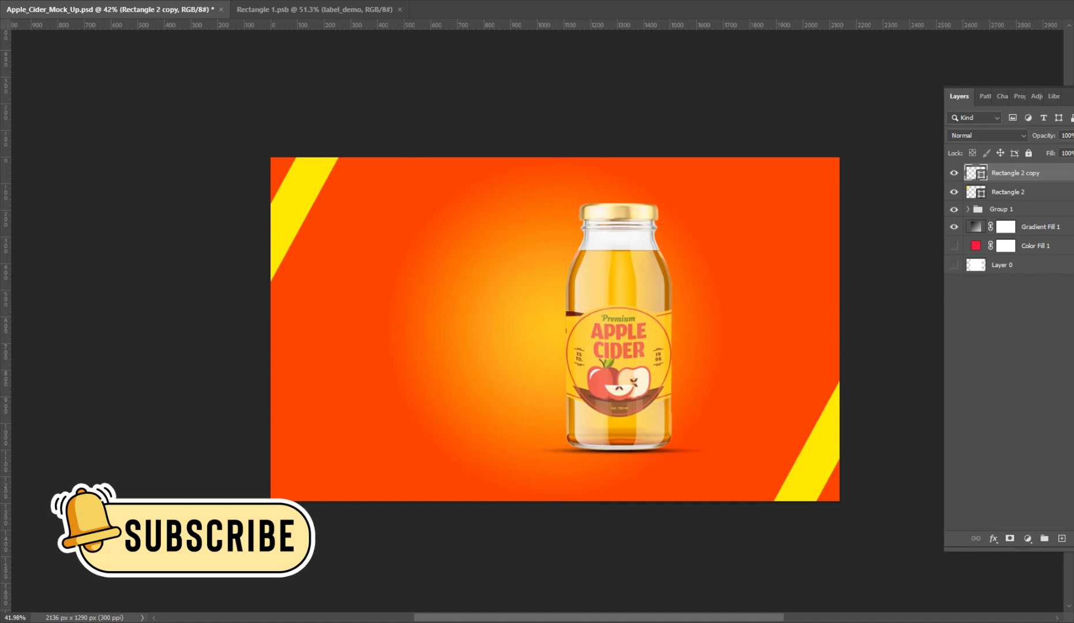
Add the two-line text "3D Bottle" / "Mockup Design" beside the bottle, on a layer directly above Gradient Fill 1.
{"action": "left_click", "coordinate": [1037, 226]}
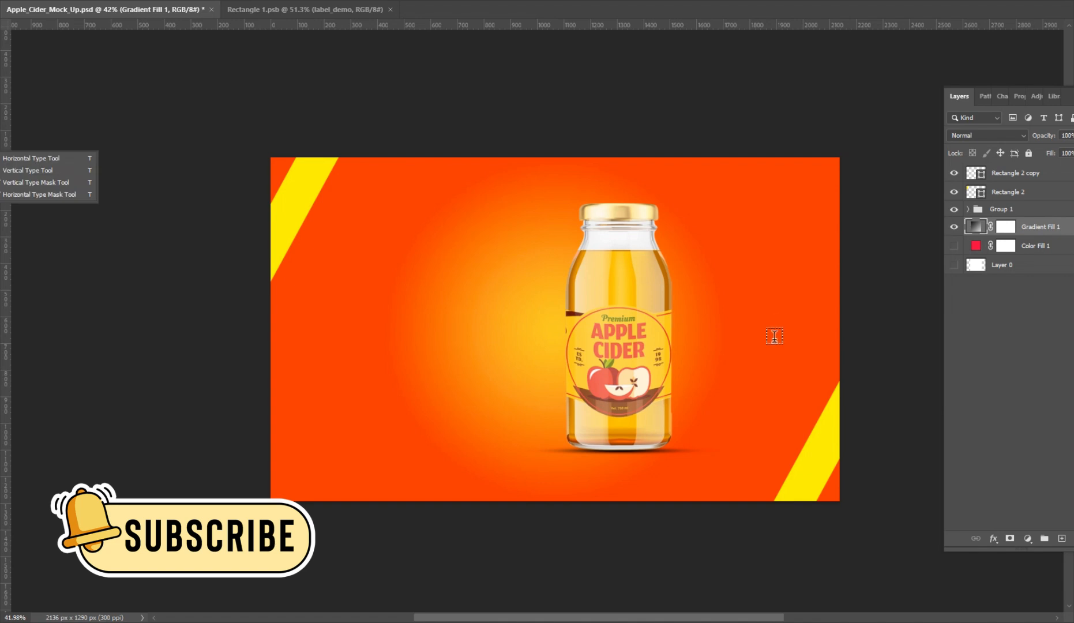
{"action": "left_click", "coordinate": [368, 263]}
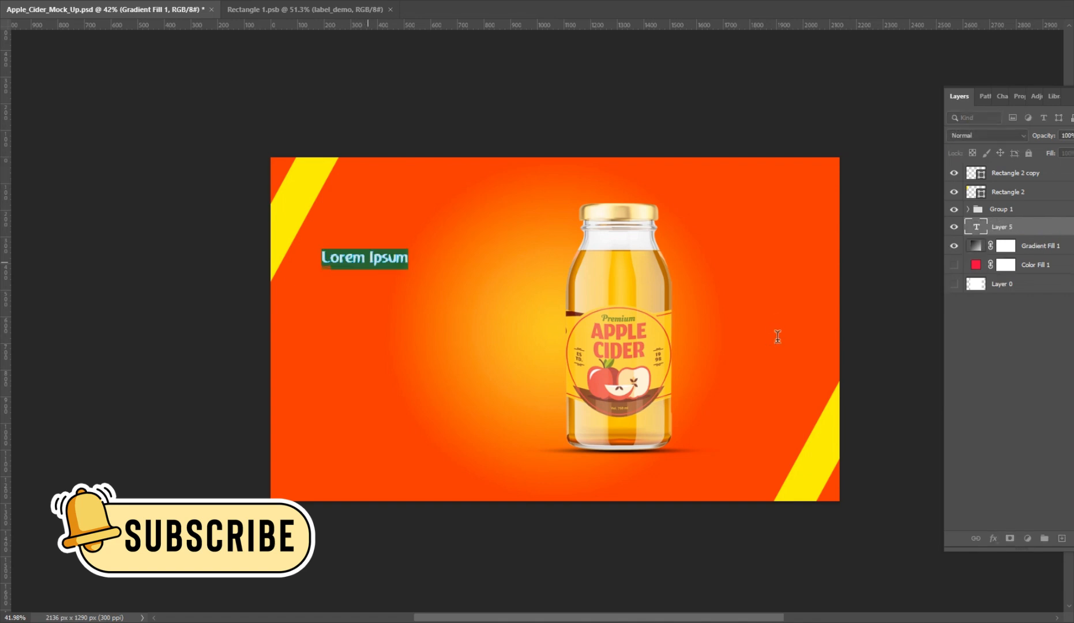
{"action": "type", "text": "3D Bottle "}
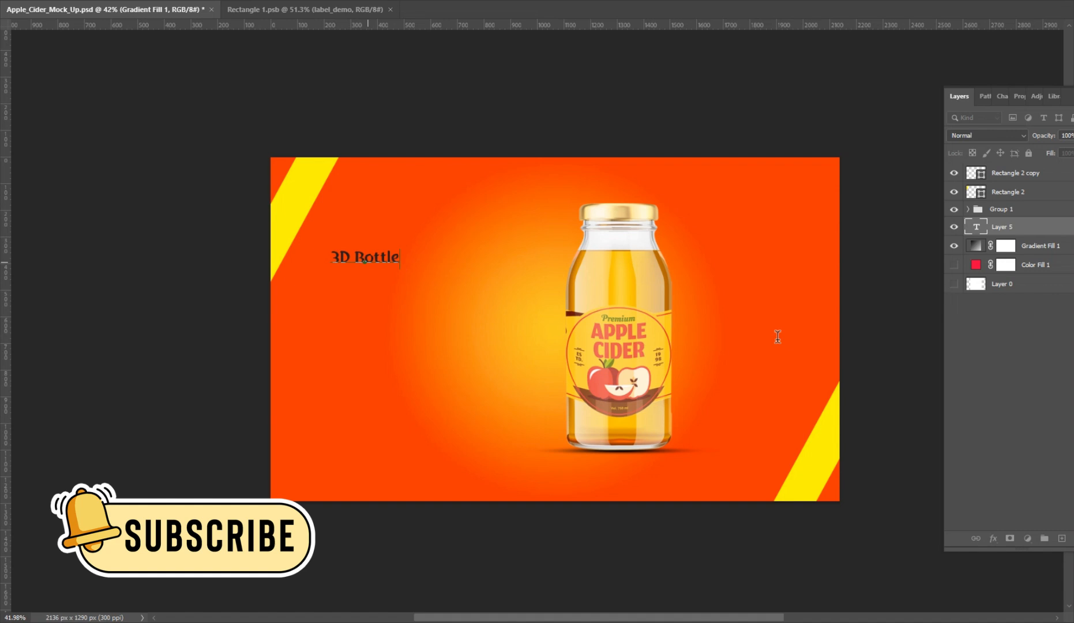
{"action": "type", "text": "Mockup Design"}
Set the color of the whole "3D Bottle Mockup Design" text to white, ffffff.
{"action": "key", "text": "ctrl+a"}
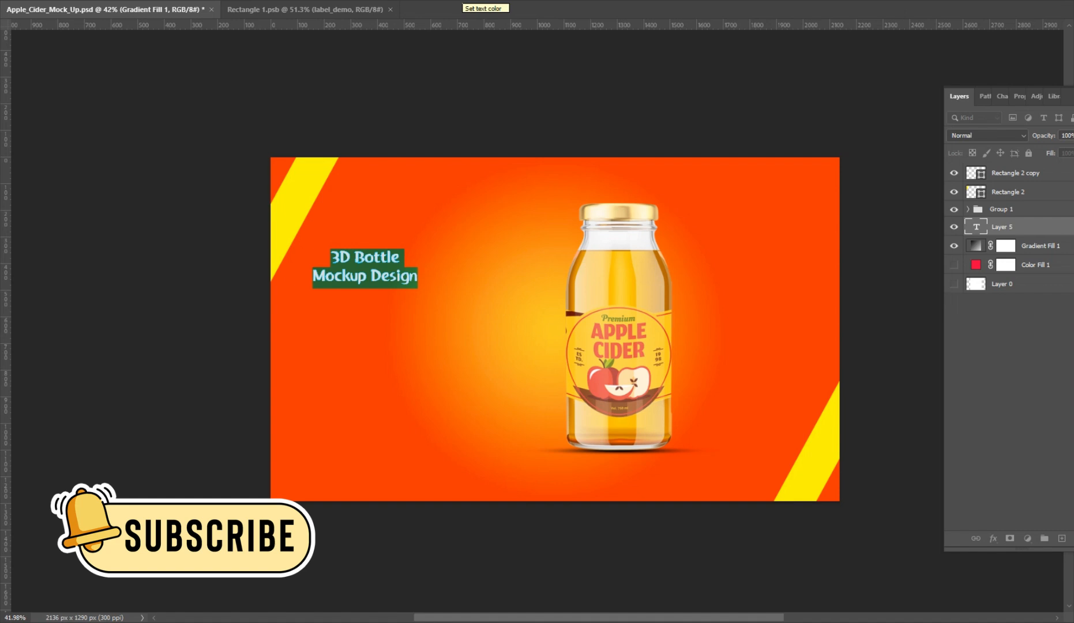
{"action": "left_click", "coordinate": [462, 1]}
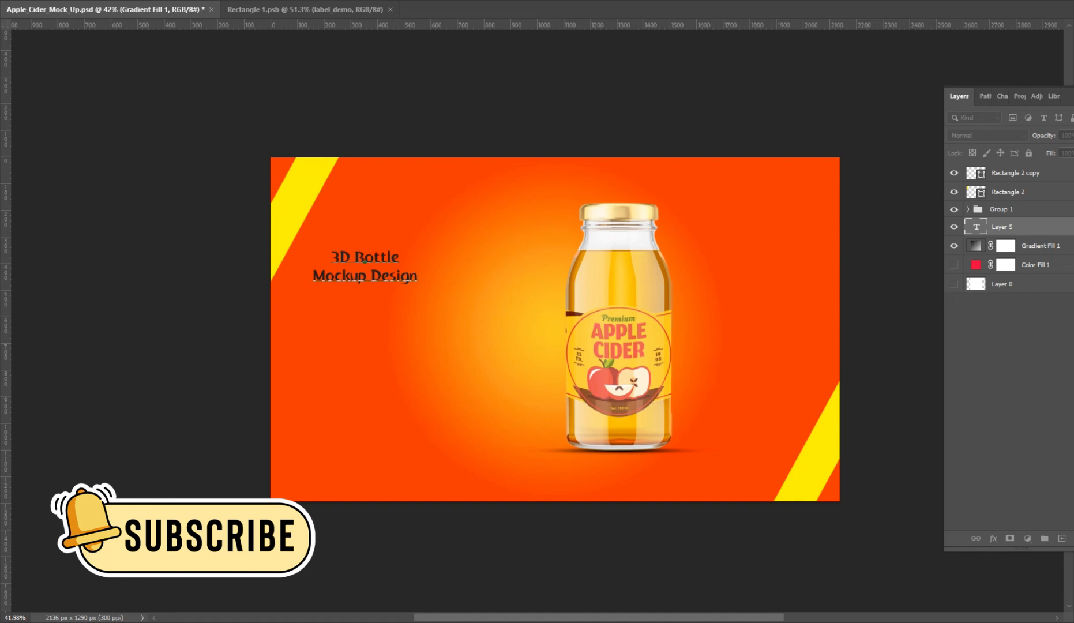
{"action": "left_click_drag", "start_coordinate": [510, 259], "coordinate": [639, 231]}
{"action": "key", "text": "Escape"}
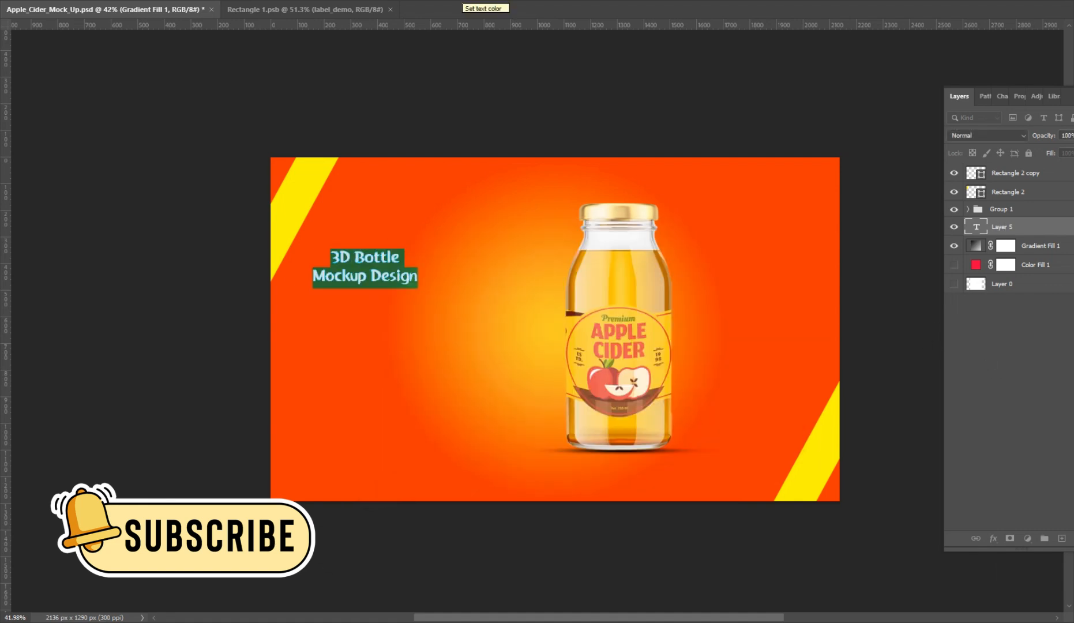
{"action": "left_click", "coordinate": [461, 1]}
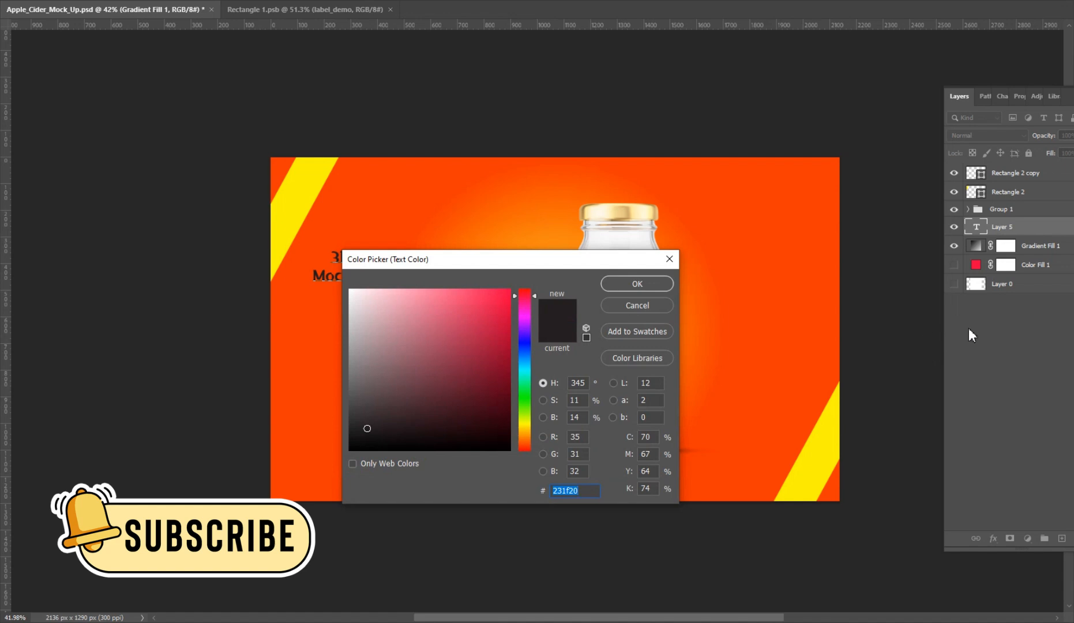
{"action": "type", "text": "ffffff"}
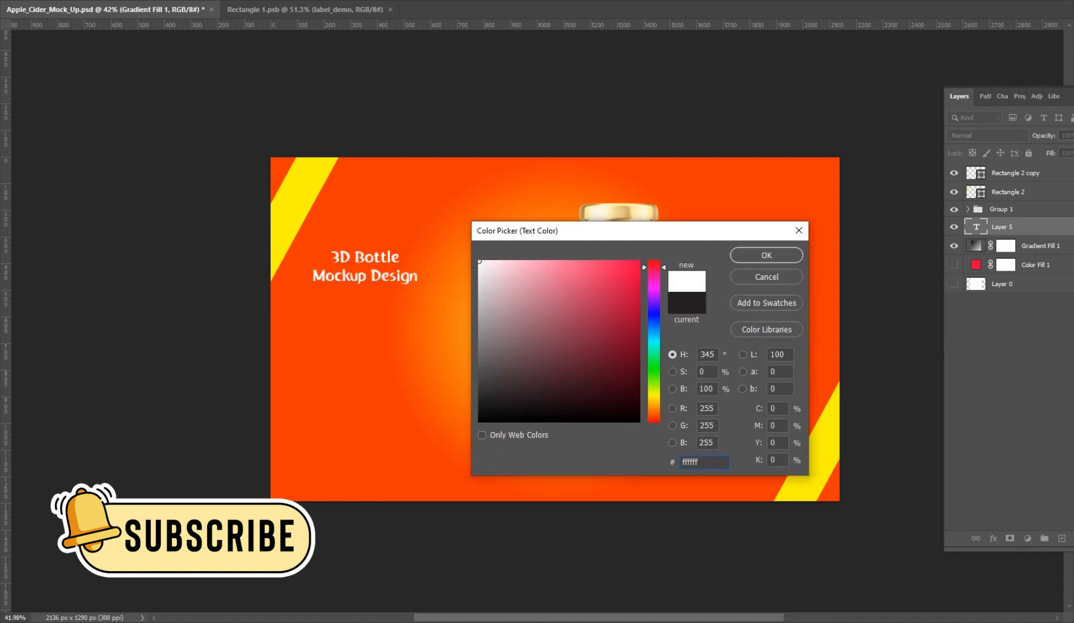
{"action": "left_click", "coordinate": [744, 255]}
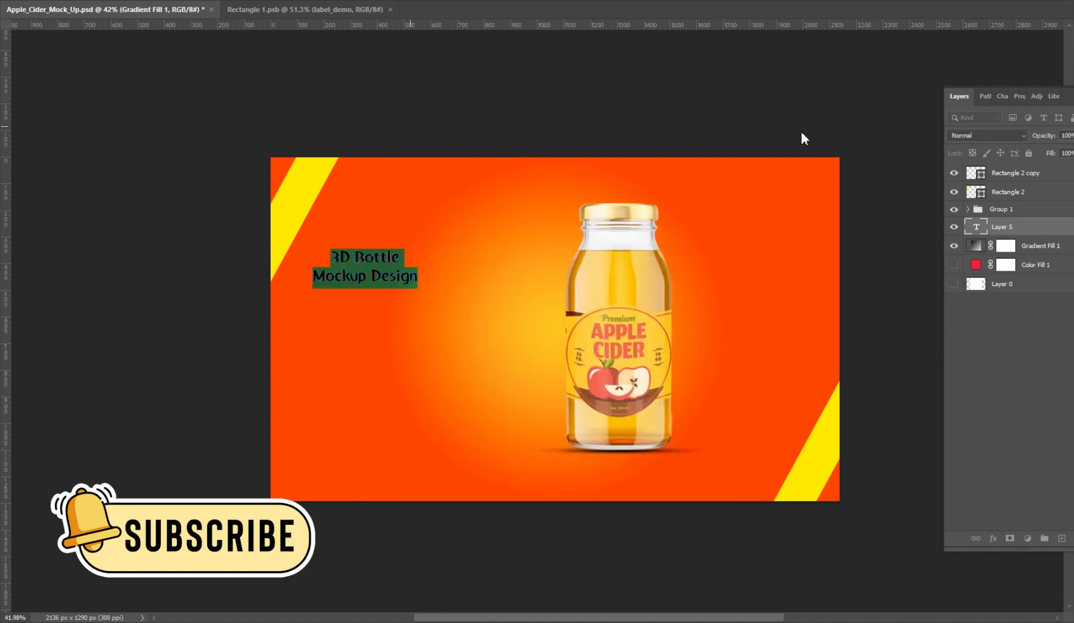
Set the title text size to 30 pt and move the title clear of the yellow stripe, into the open area beside the bottle.
{"action": "left_click", "coordinate": [684, 68]}
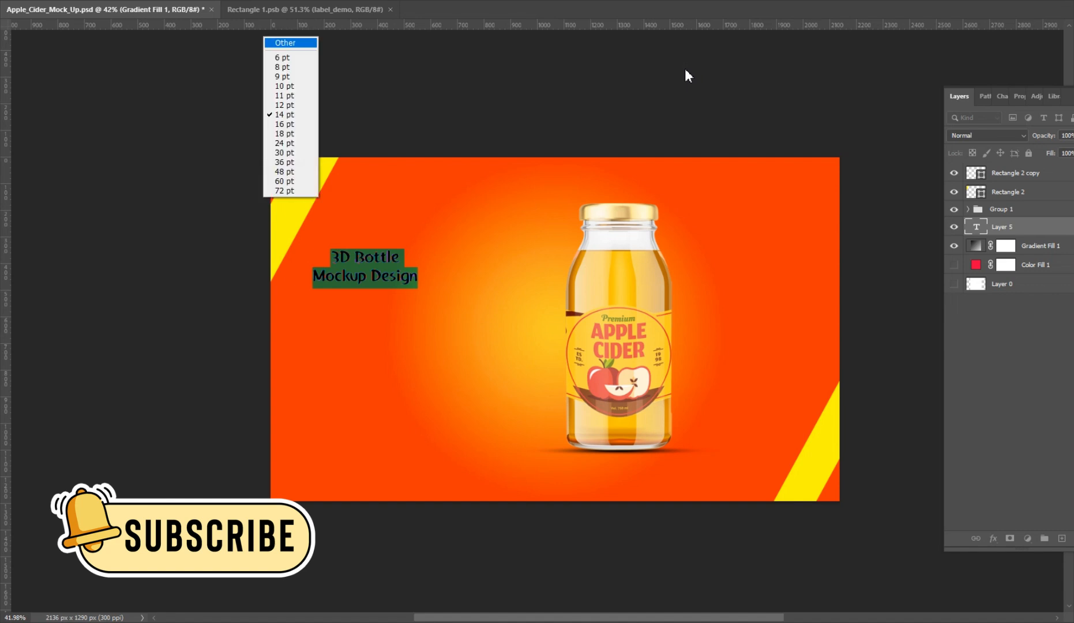
{"action": "left_click", "coordinate": [677, 193]}
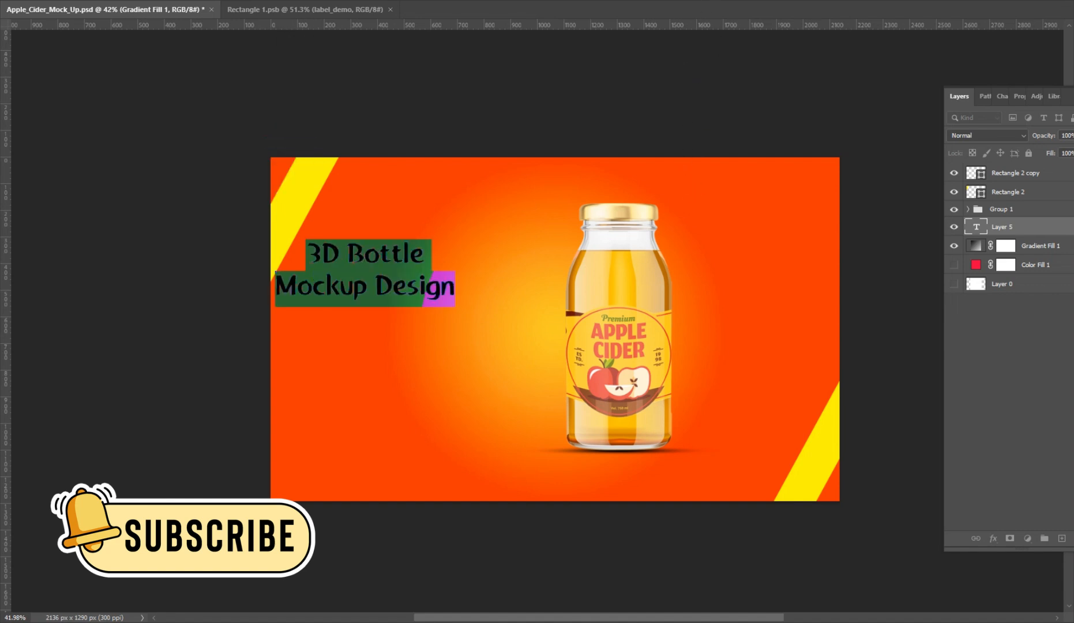
{"action": "left_click", "coordinate": [685, 68]}
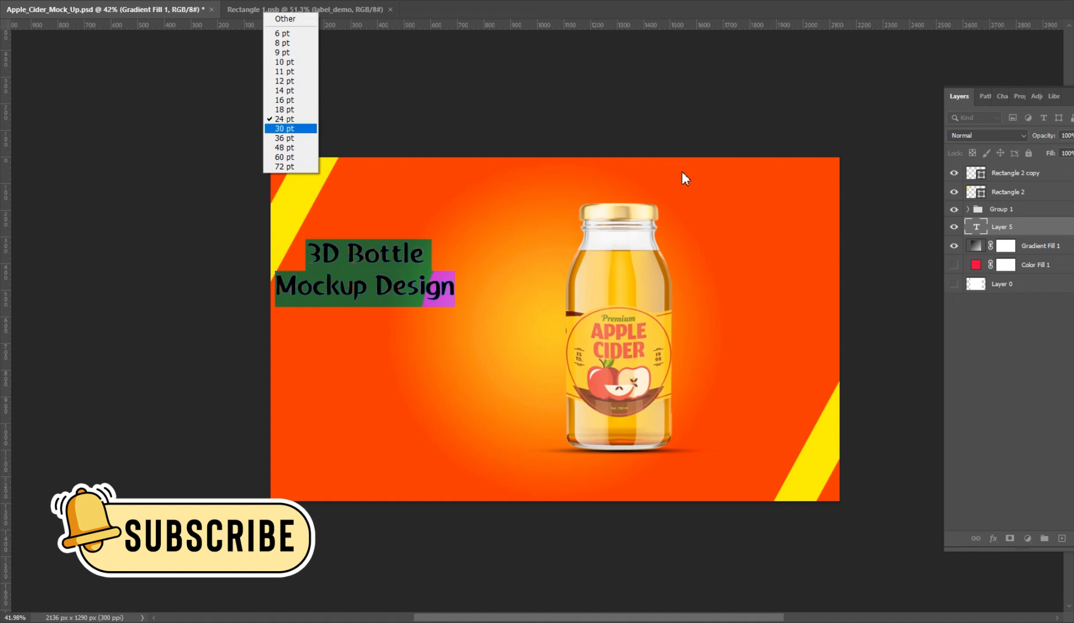
{"action": "left_click", "coordinate": [682, 172]}
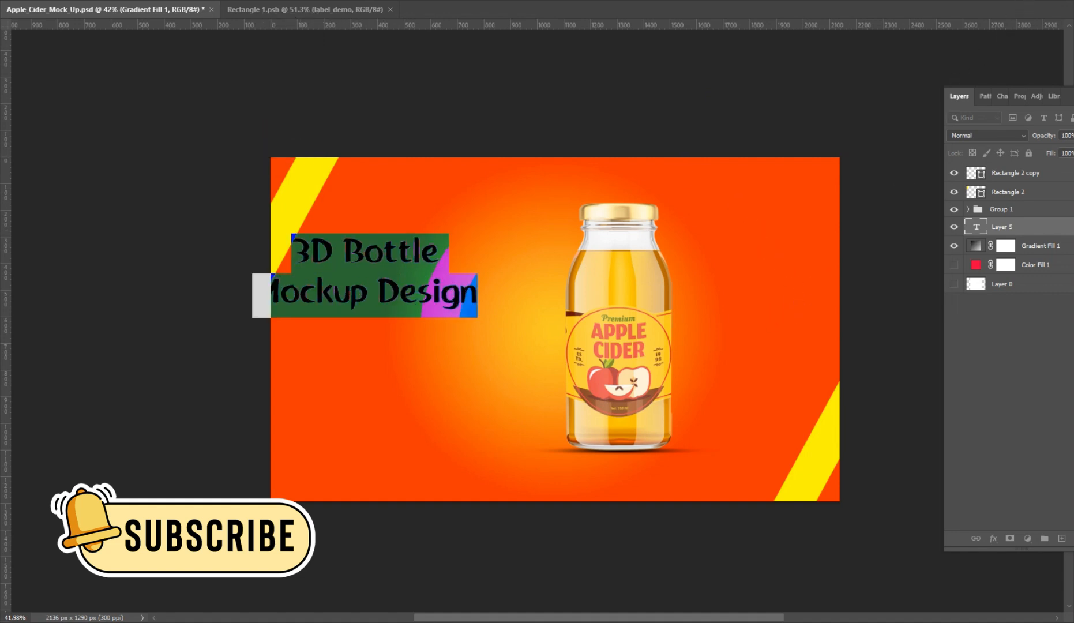
{"action": "left_click", "coordinate": [965, 63]}
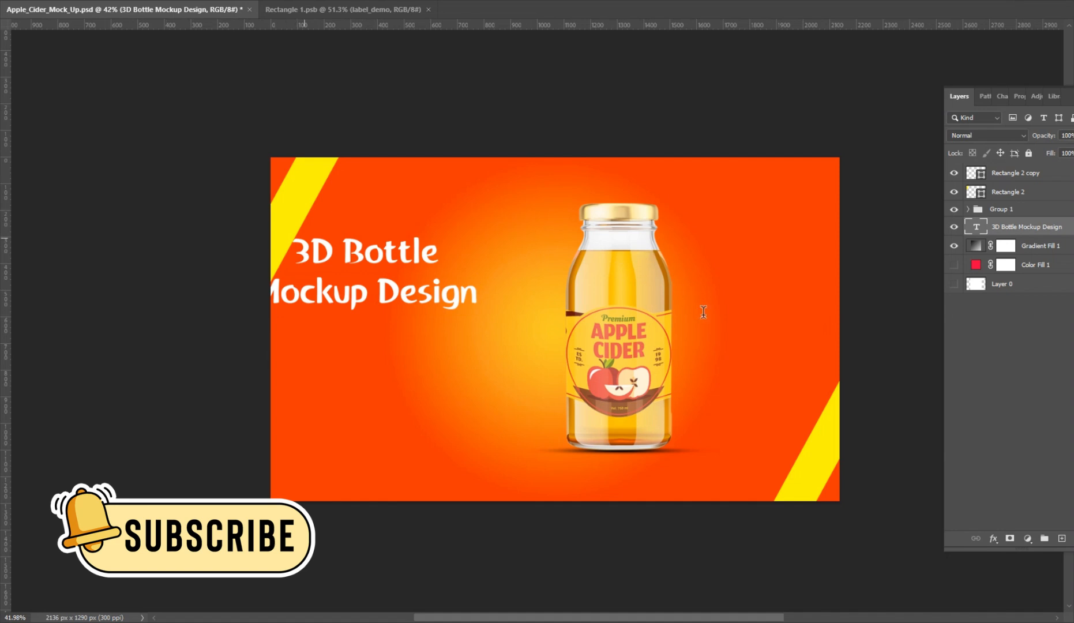
{"action": "key", "text": "v"}
{"action": "left_click_drag", "start_coordinate": [777, 328], "coordinate": [825, 389]}
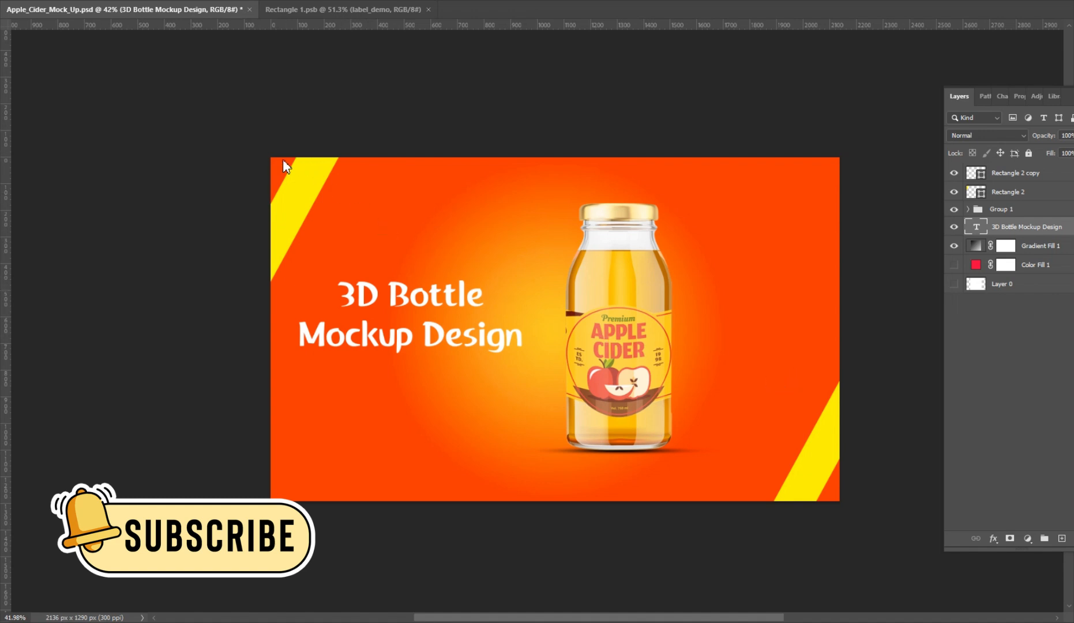
Draw a rectangle about 206 × 179 px over the "3D" part of the title.
{"action": "right_click", "coordinate": [275, 229]}
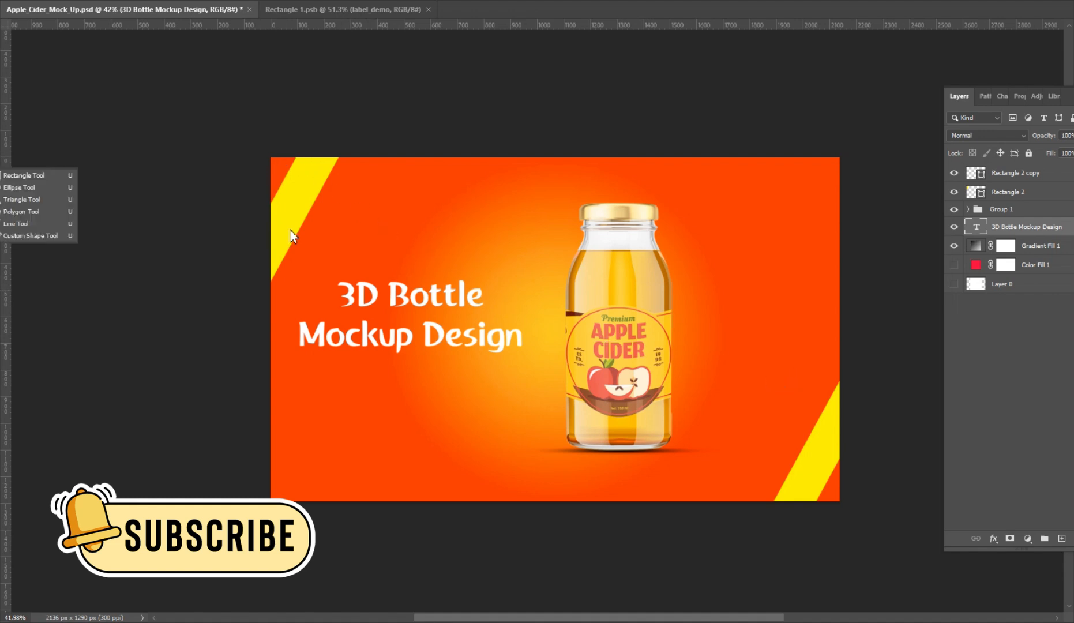
{"action": "left_click", "coordinate": [339, 227]}
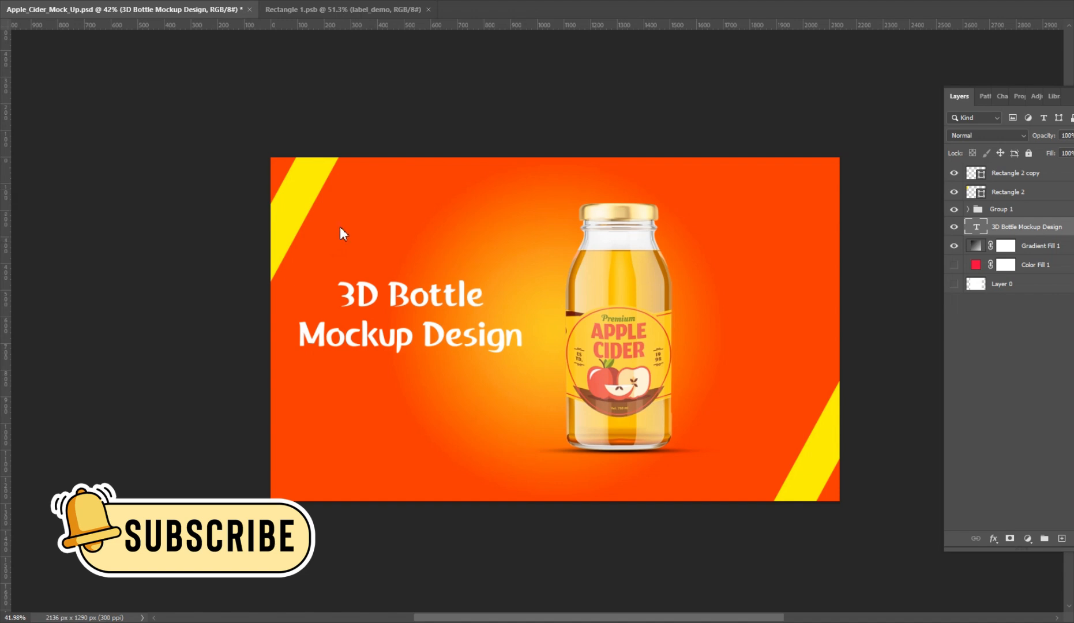
{"action": "left_click_drag", "start_coordinate": [743, 357], "coordinate": [797, 406]}
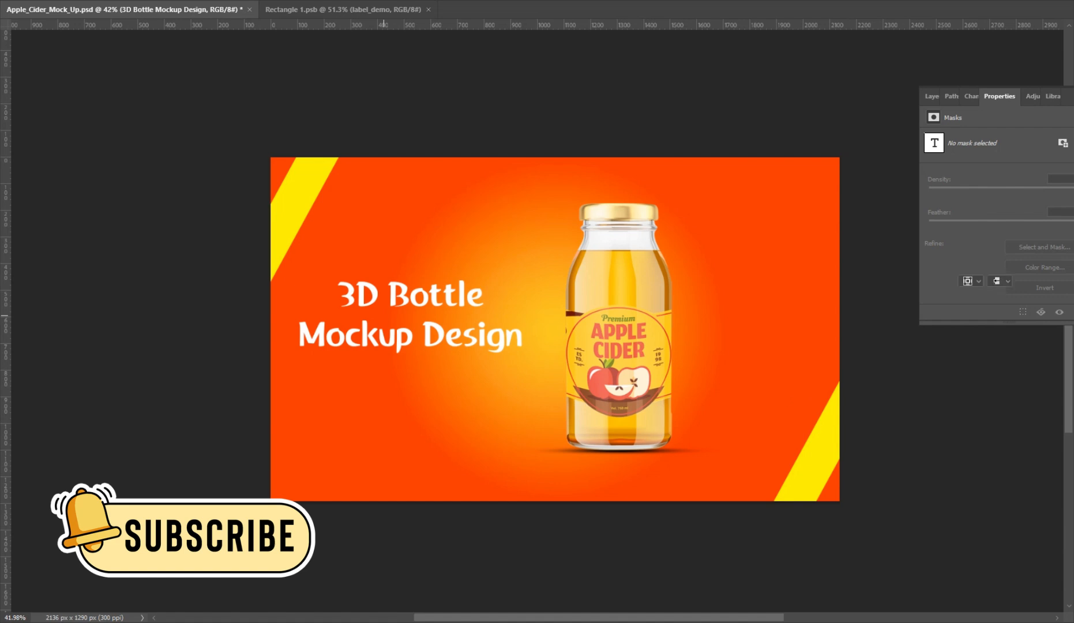
{"action": "left_click", "coordinate": [931, 96]}
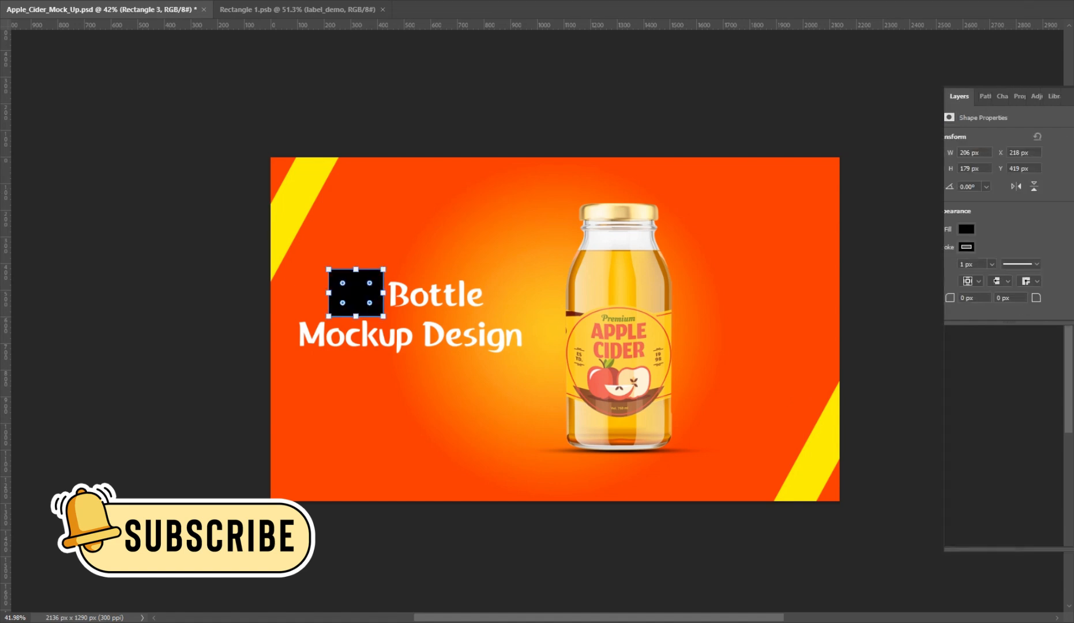
{"action": "left_click", "coordinate": [984, 97]}
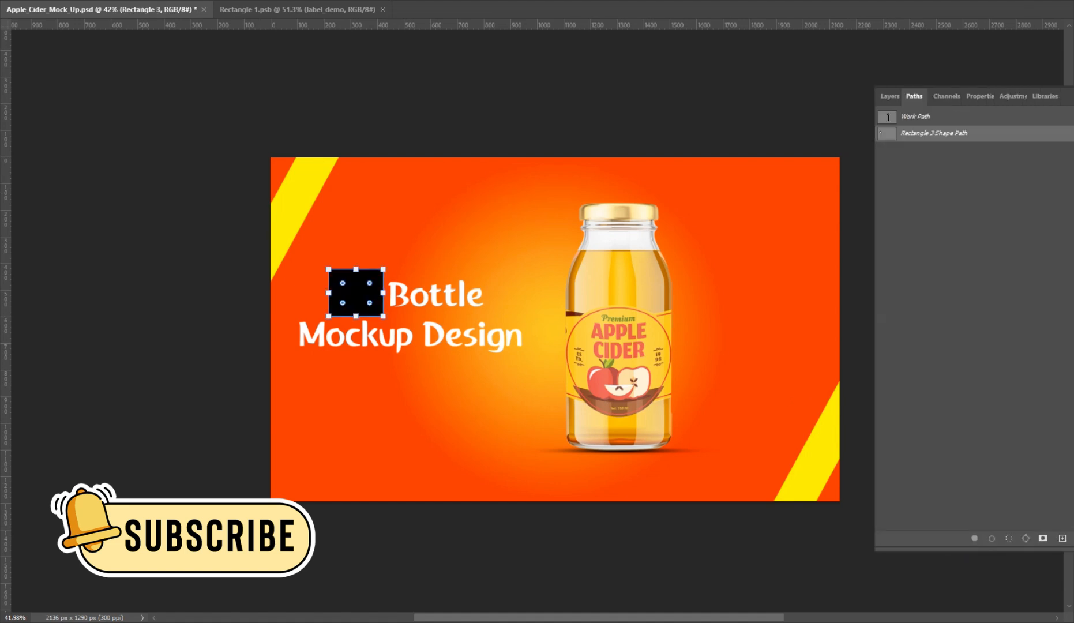
{"action": "left_click", "coordinate": [888, 96]}
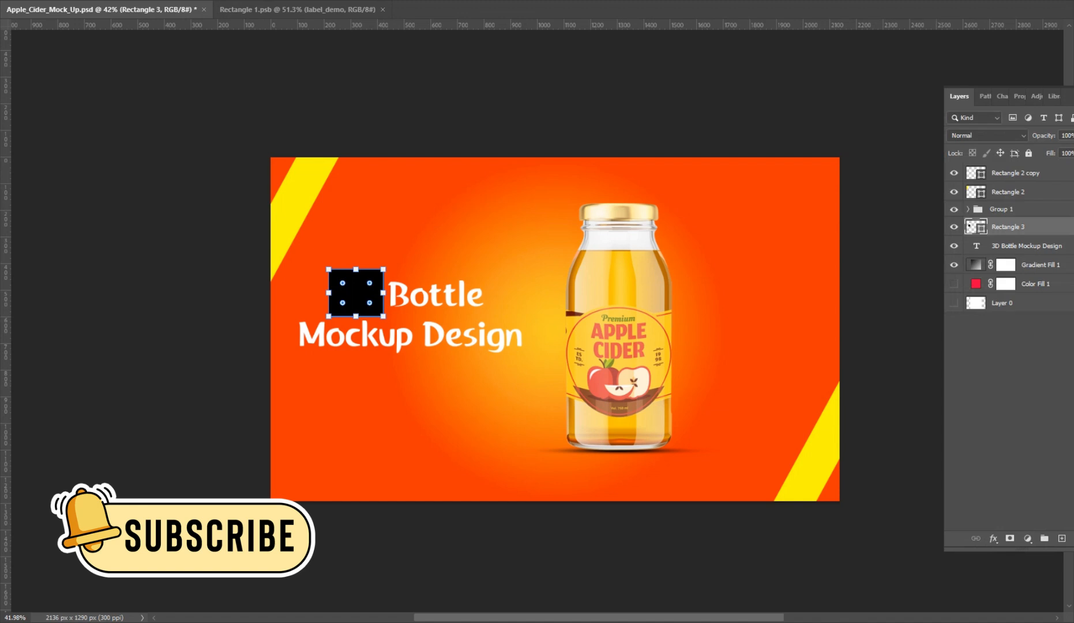
{"action": "left_click", "coordinate": [985, 96]}
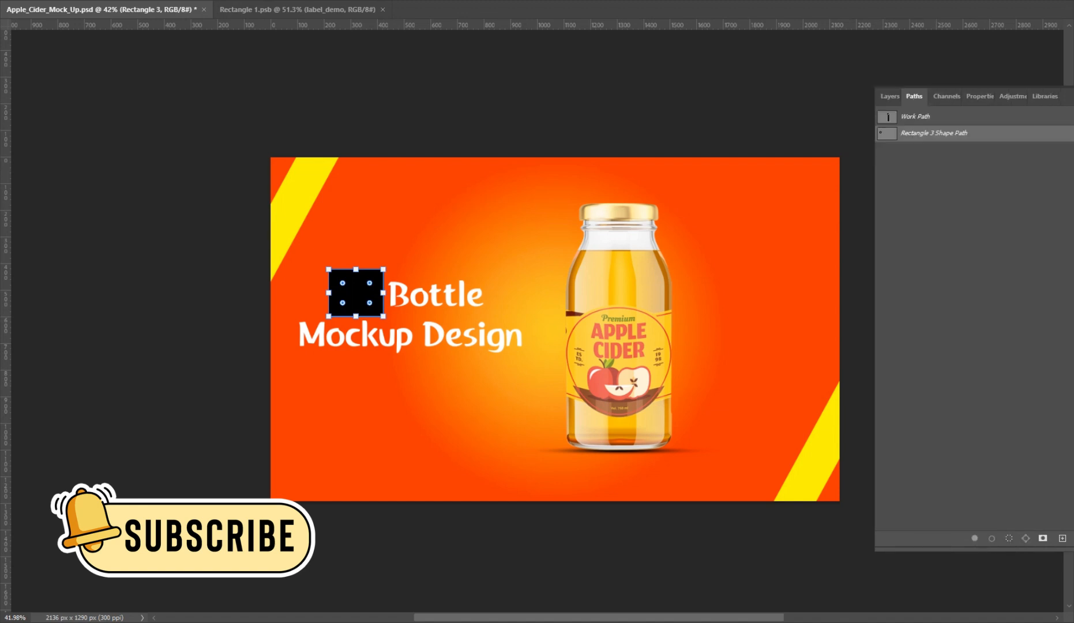
{"action": "left_click", "coordinate": [889, 96]}
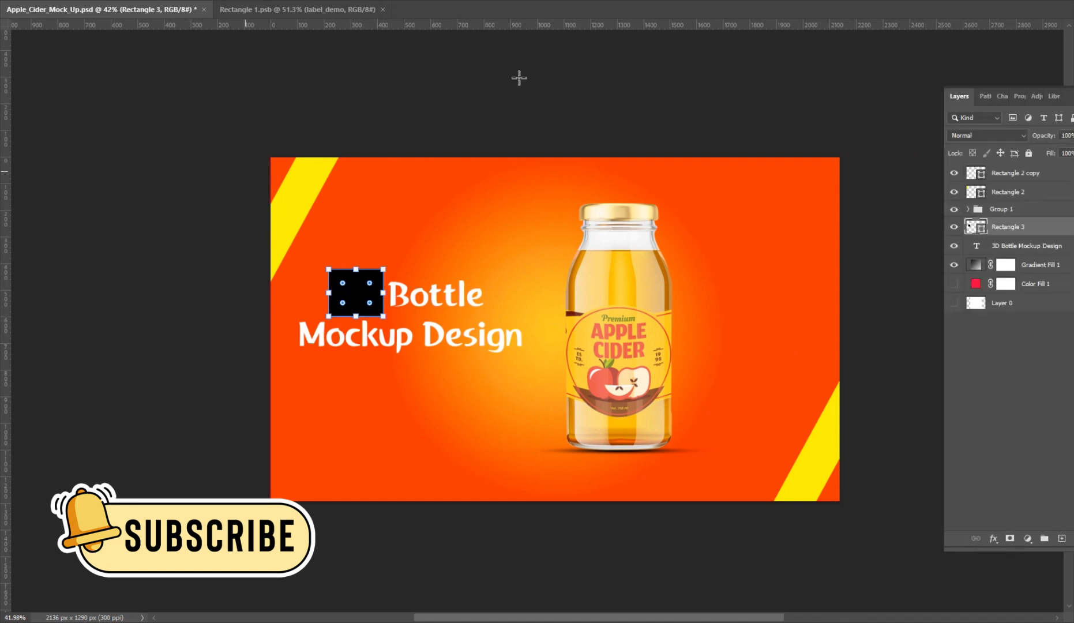
Fill the rectangle over "3D" with white and move its layer below the title text layer.
{"action": "left_click", "coordinate": [448, 21]}
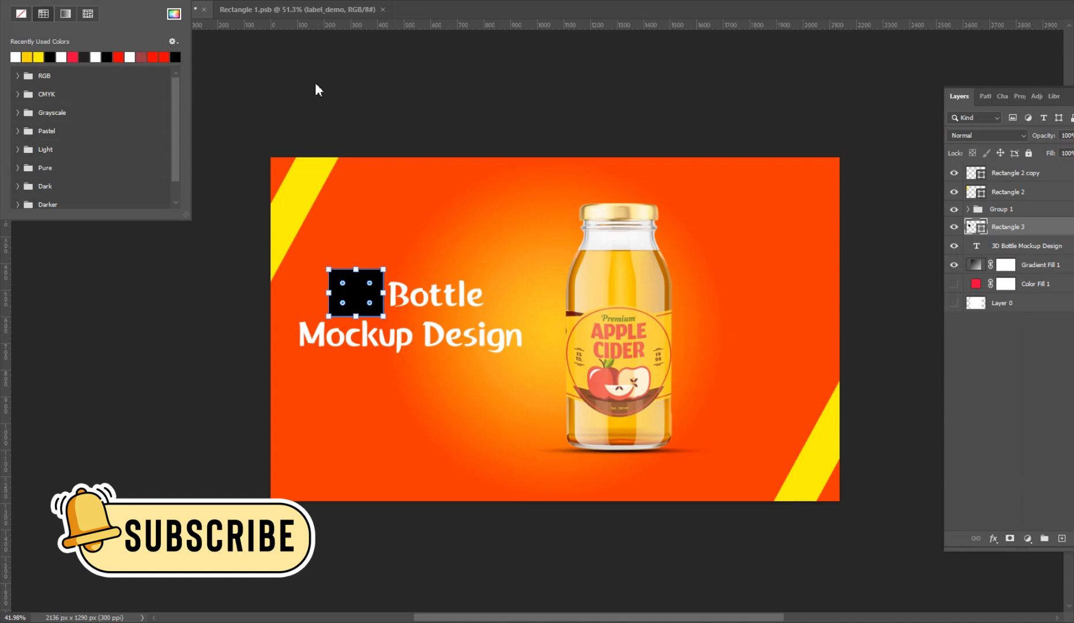
{"action": "left_click", "coordinate": [341, 84]}
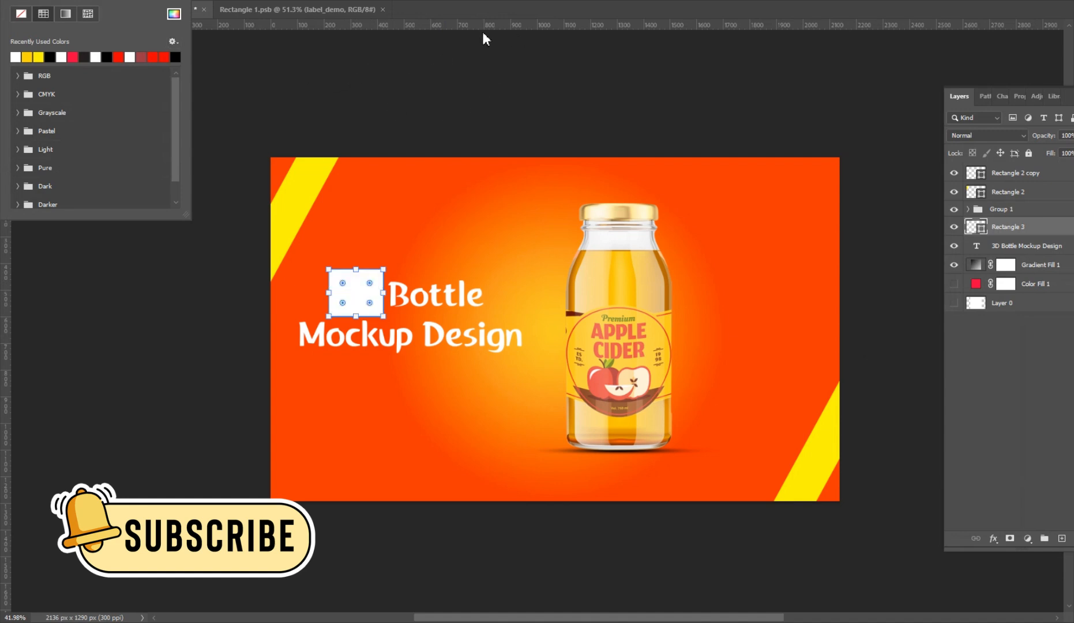
{"action": "left_click", "coordinate": [485, 14]}
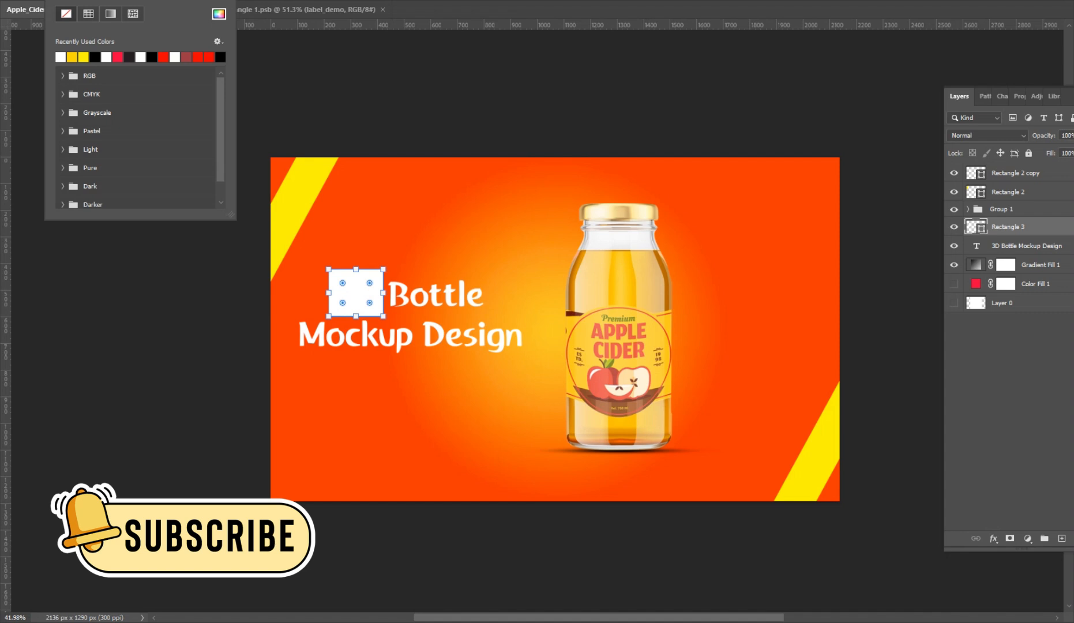
{"action": "left_click", "coordinate": [756, 157]}
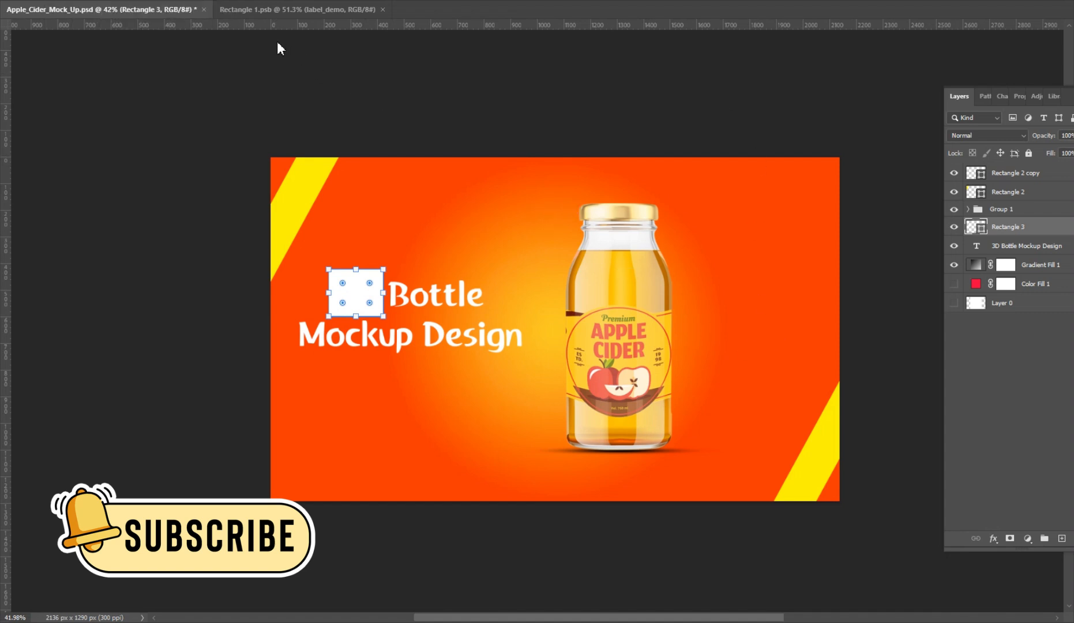
{"action": "key", "text": "v"}
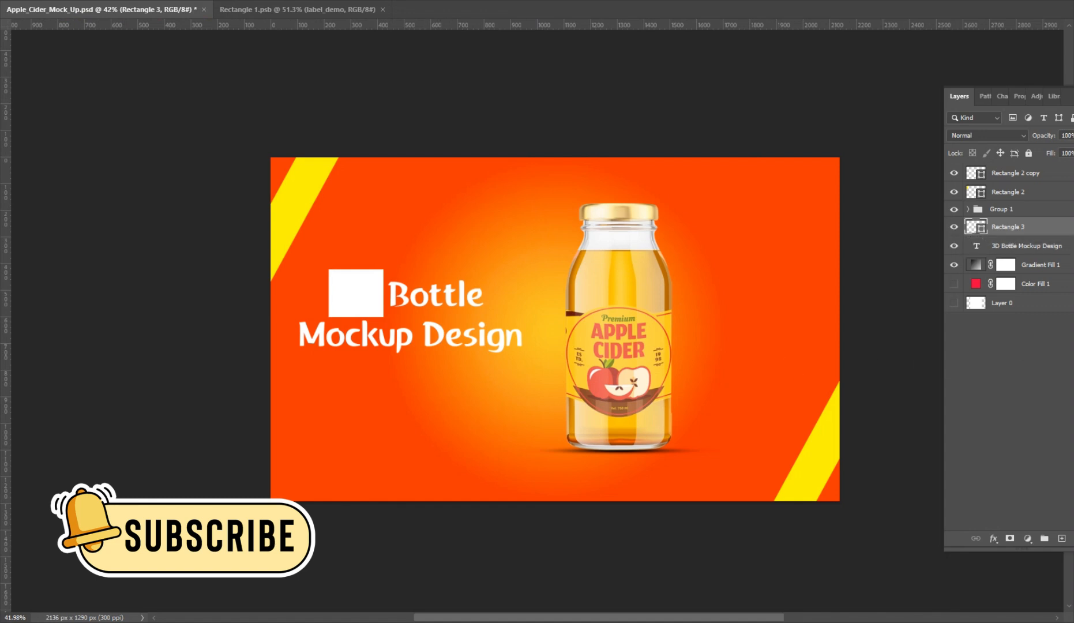
{"action": "left_click_drag", "start_coordinate": [1009, 228], "coordinate": [1009, 250]}
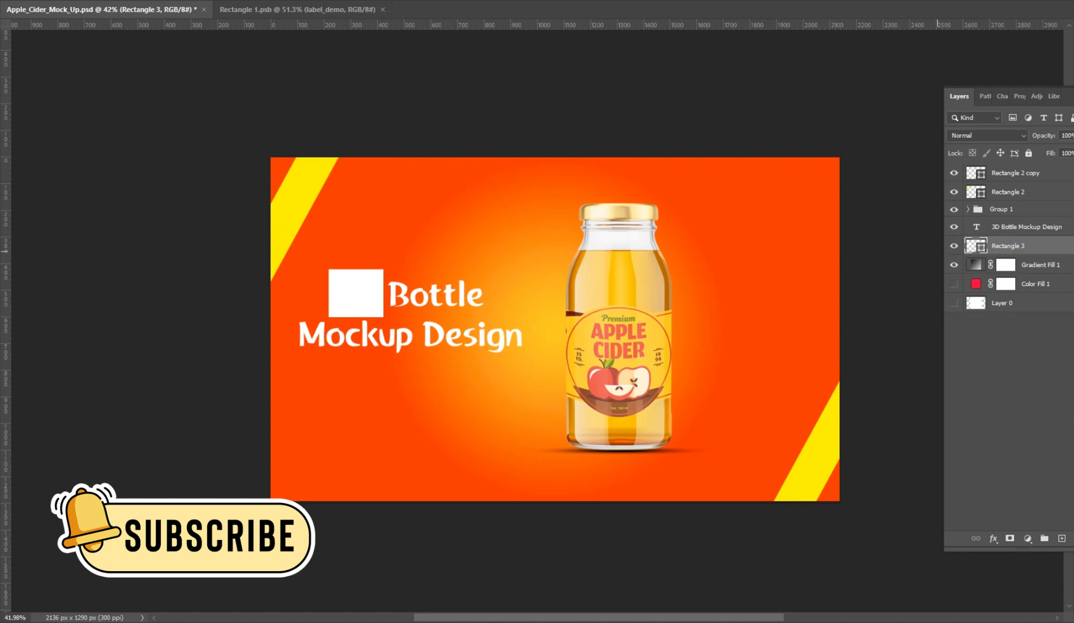
Recolor only the "3D" characters of the title to red, ff0000.
{"action": "key", "text": "alt+bracketright"}
{"action": "double_click", "coordinate": [378, 293]}
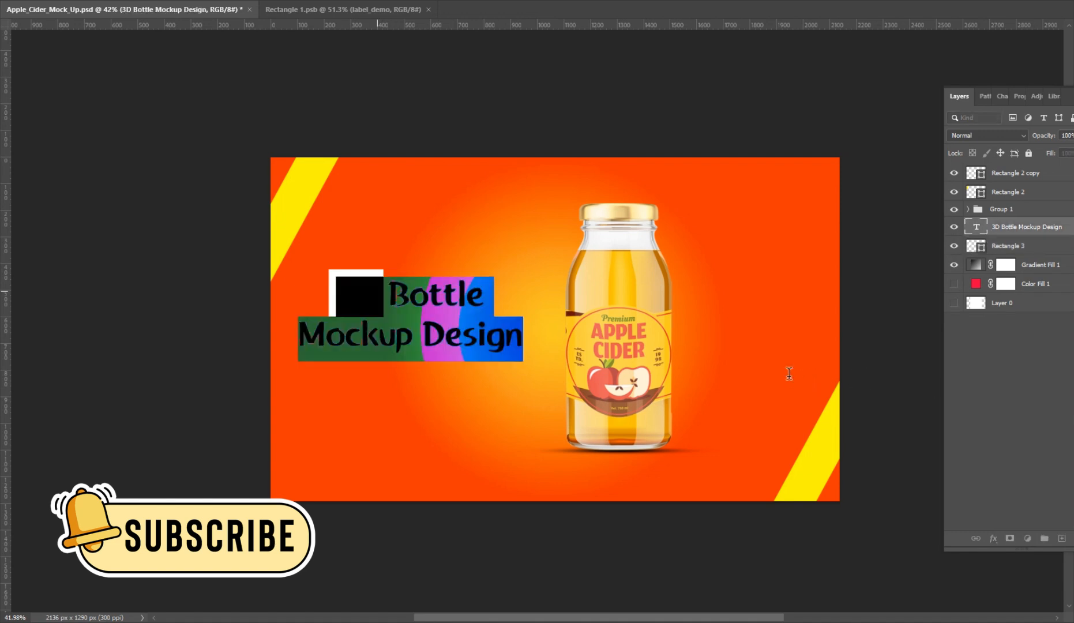
{"action": "left_click_drag", "start_coordinate": [377, 292], "coordinate": [333, 291]}
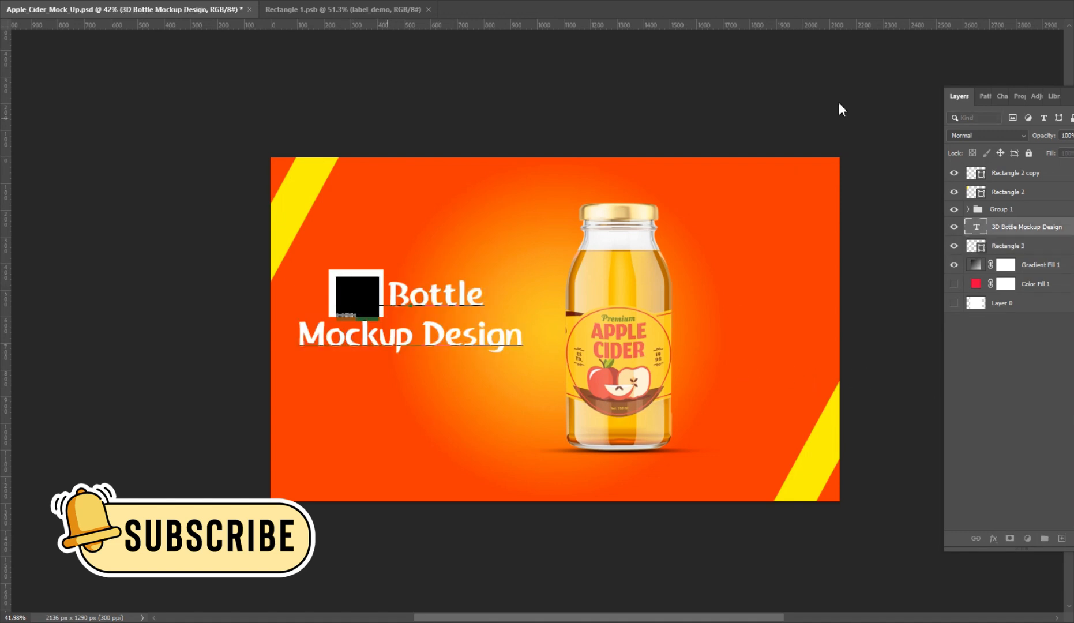
{"action": "left_click", "coordinate": [903, 1]}
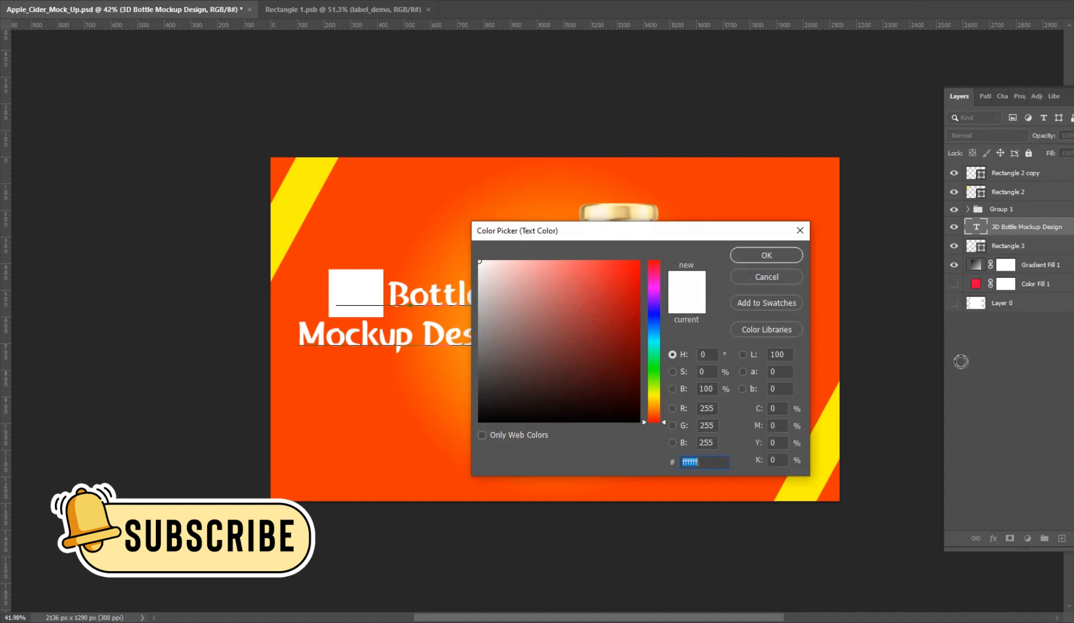
{"action": "type", "text": "ff0000"}
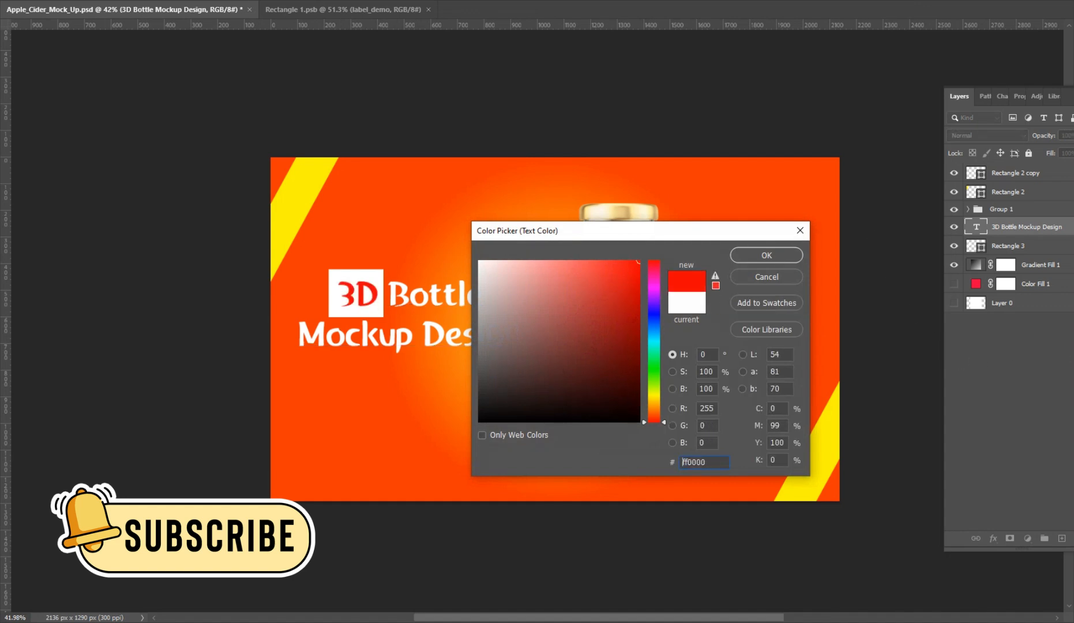
{"action": "left_click", "coordinate": [767, 255]}
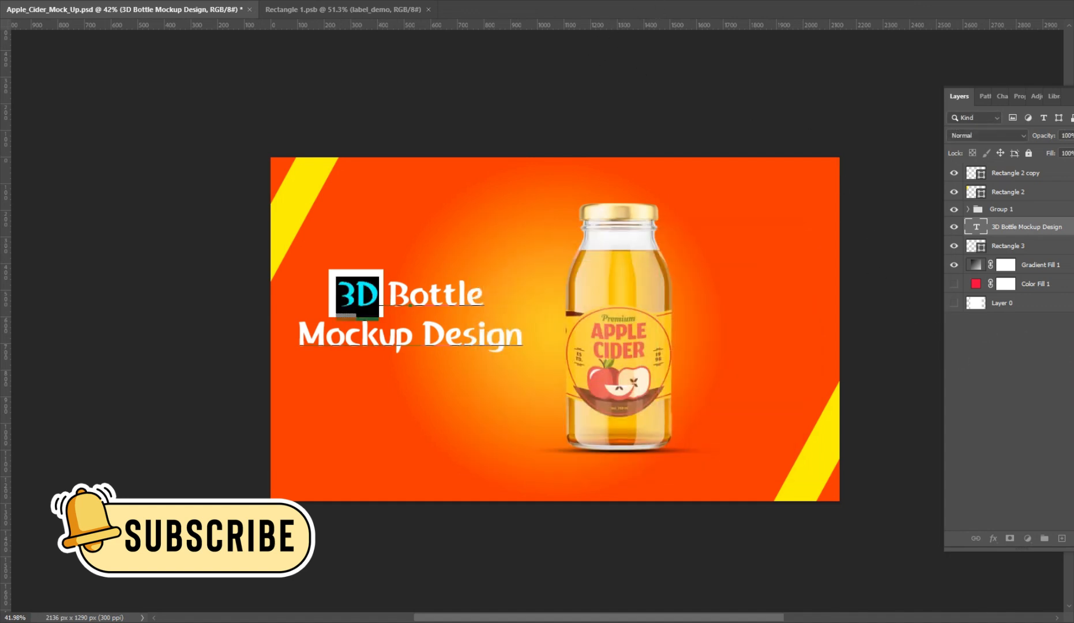
Set the size of the "3D" characters in the title to 48 pt and commit the text edit.
{"action": "left_click", "coordinate": [669, 1]}
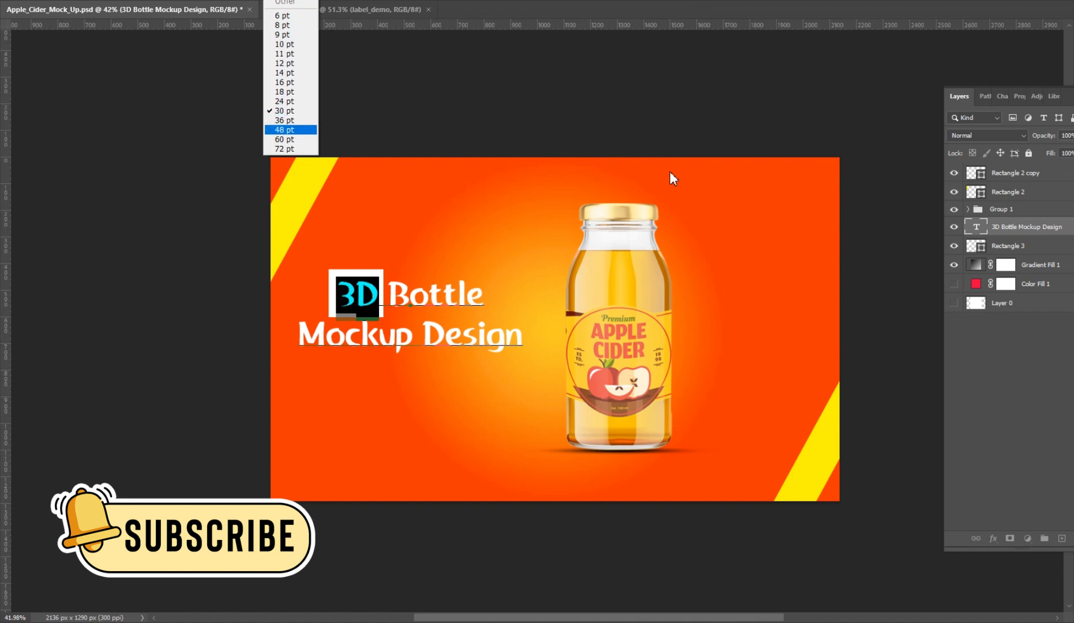
{"action": "key", "text": "Return"}
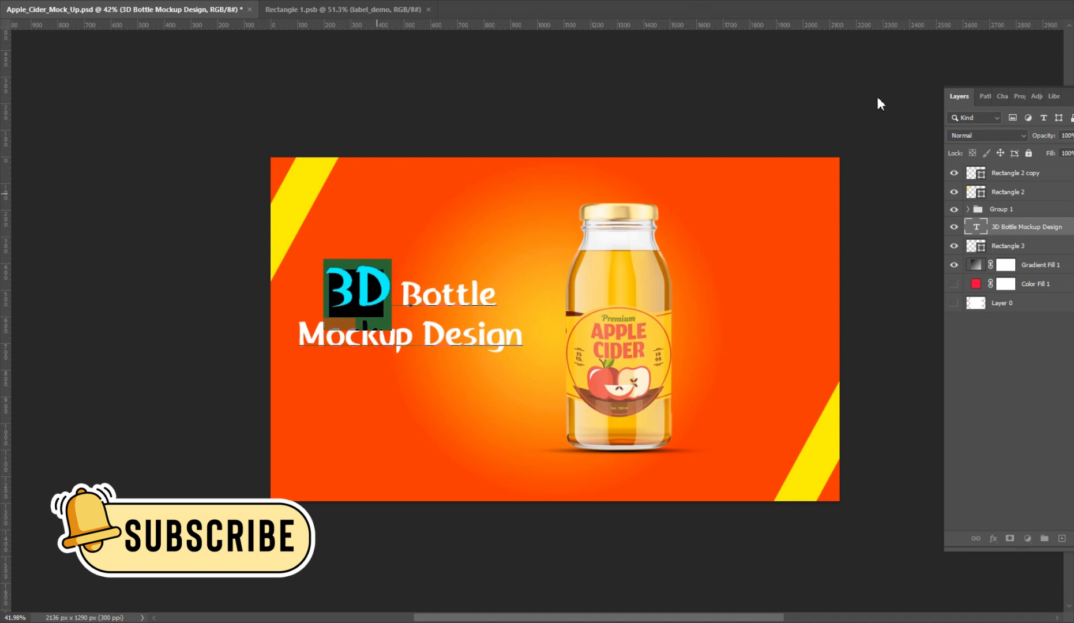
{"action": "left_click", "coordinate": [1030, 2]}
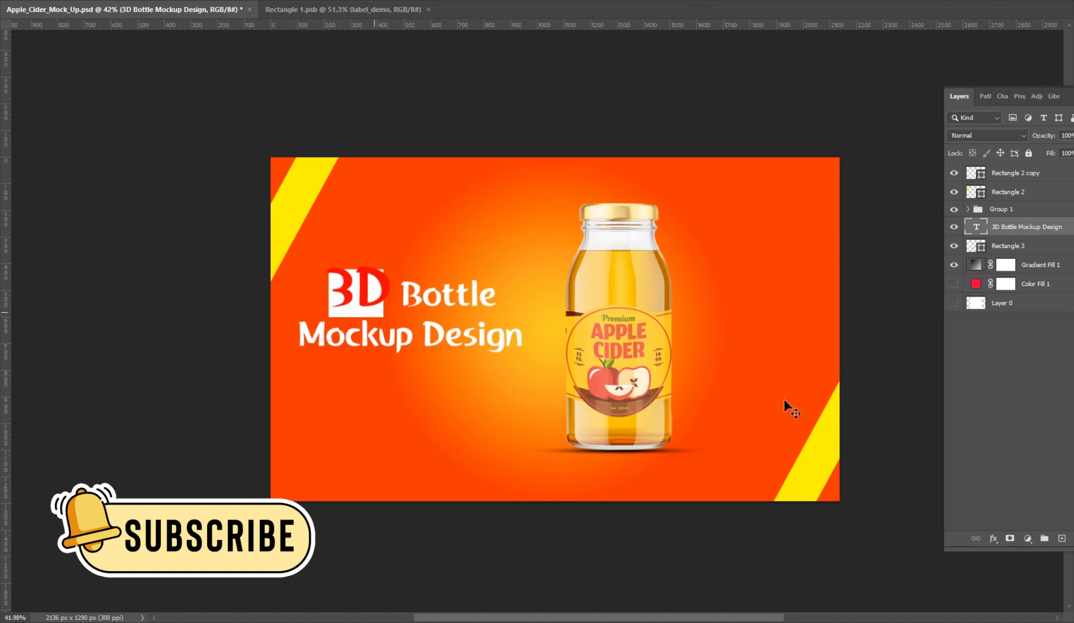
Enlarge the white rectangle and recenter it behind "3D" so it frames both characters with an even margin.
{"action": "left_click", "coordinate": [1066, 246]}
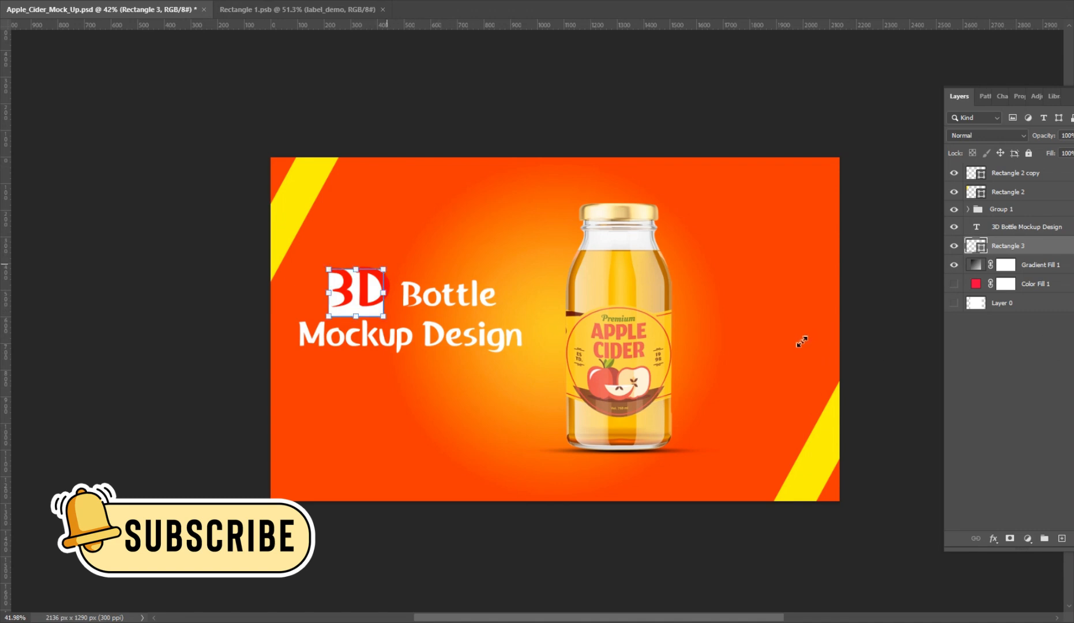
{"action": "key", "text": "ctrl+t"}
{"action": "left_click_drag", "start_coordinate": [351, 308], "coordinate": [353, 303]}
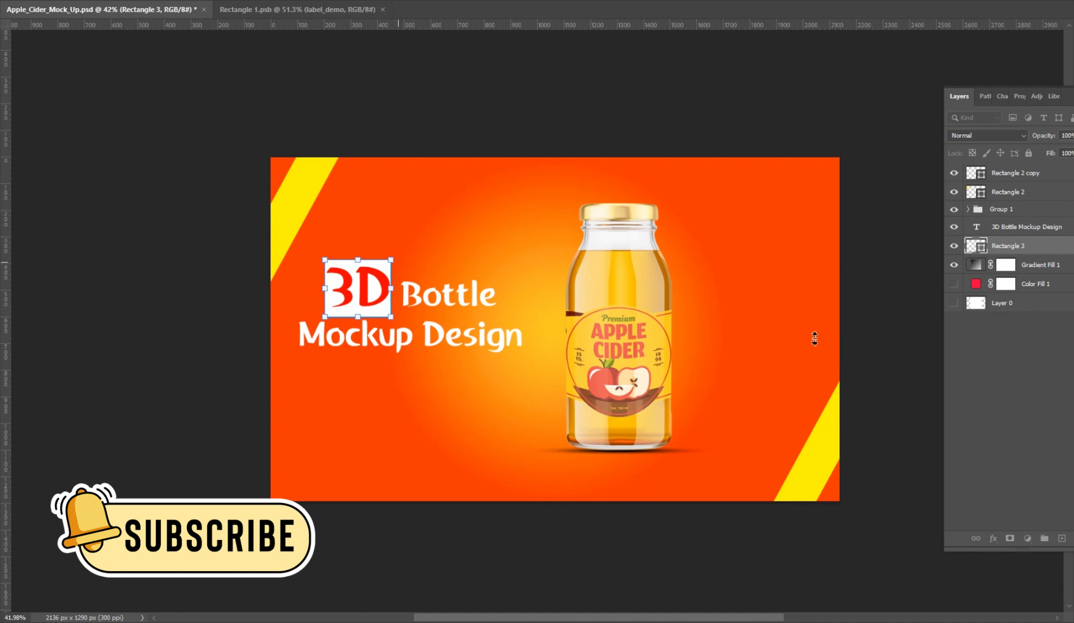
{"action": "left_click_drag", "start_coordinate": [393, 260], "coordinate": [396, 258]}
{"action": "key", "text": "Right"}
{"action": "key", "text": "Right"}
{"action": "key", "text": "Right"}
{"action": "key", "text": "Right"}
{"action": "key", "text": "Right"}
{"action": "key", "text": "Right"}
{"action": "key", "text": "Right"}
{"action": "key", "text": "Right"}
{"action": "key", "text": "Up"}
{"action": "key", "text": "Up"}
{"action": "key", "text": "Up"}
{"action": "key", "text": "Up"}
{"action": "key", "text": "Up"}
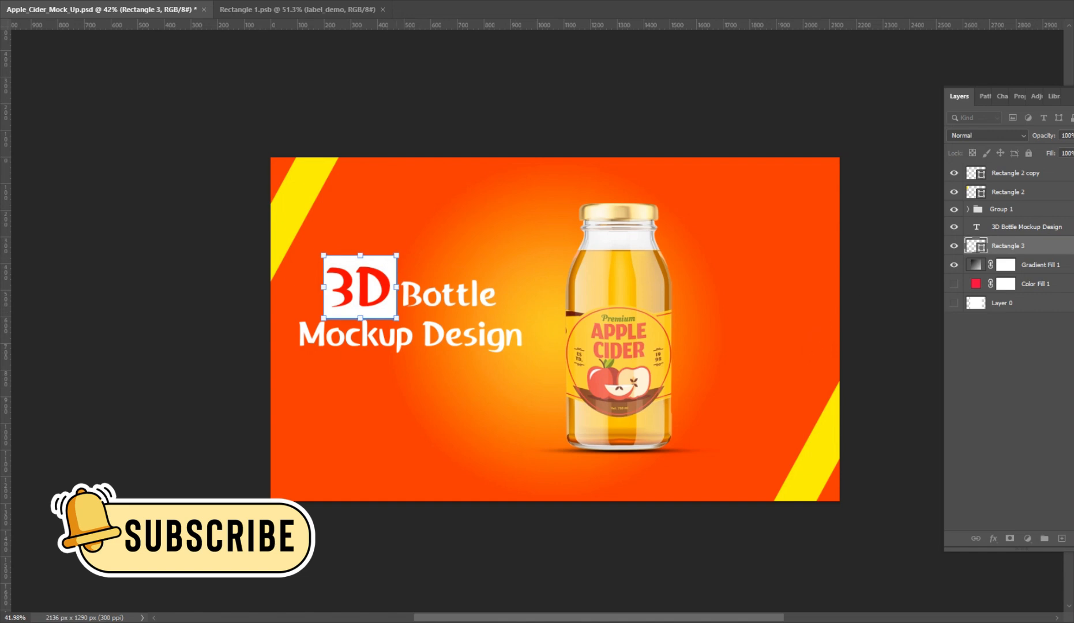
{"action": "key", "text": "Return"}
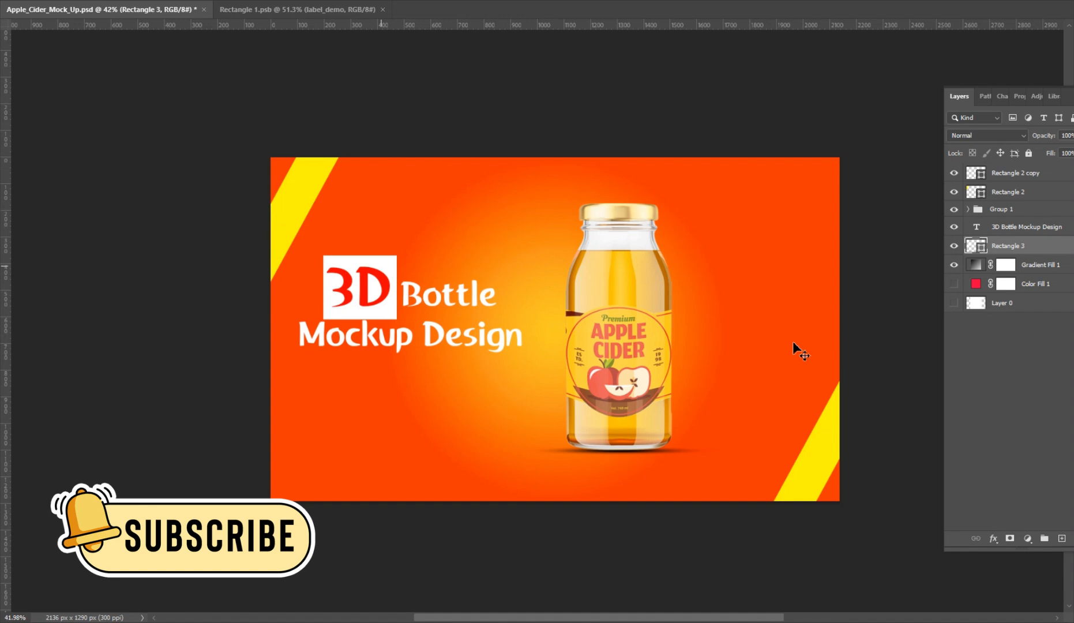
Select all text of the "3D Bottle Mockup Design" title and show its Character settings.
{"action": "key", "text": "alt+bracketright"}
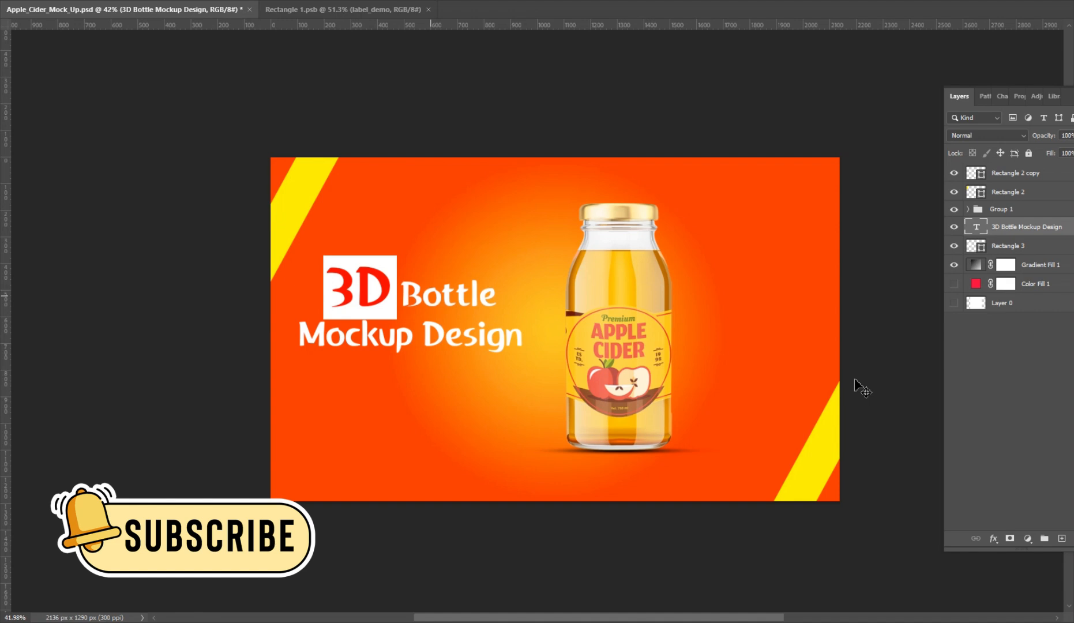
{"action": "key", "text": "ctrl+i"}
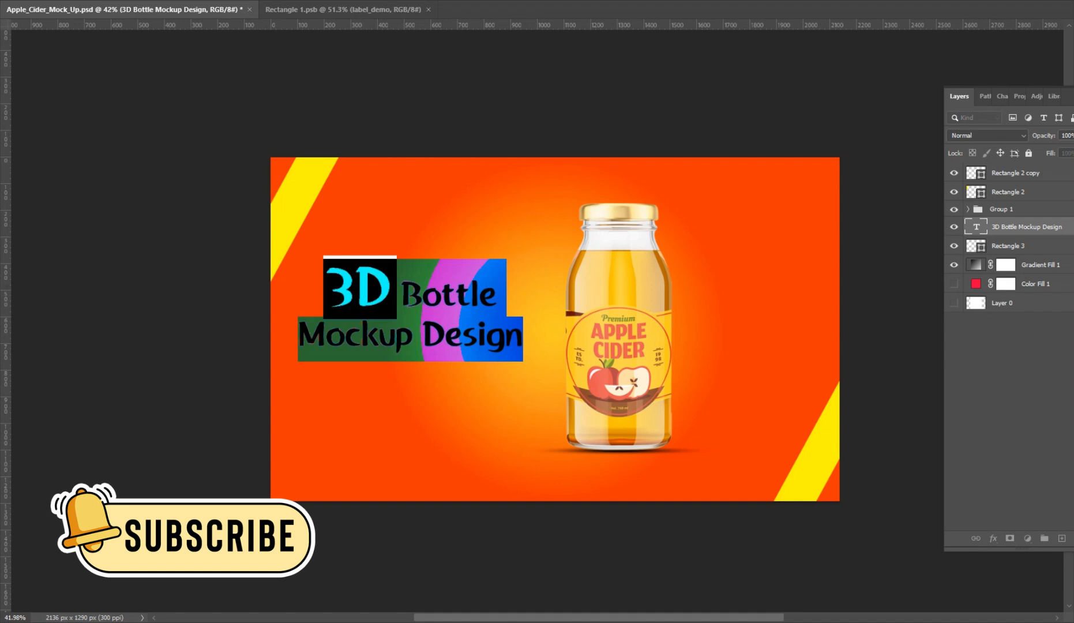
{"action": "left_click", "coordinate": [228, 0]}
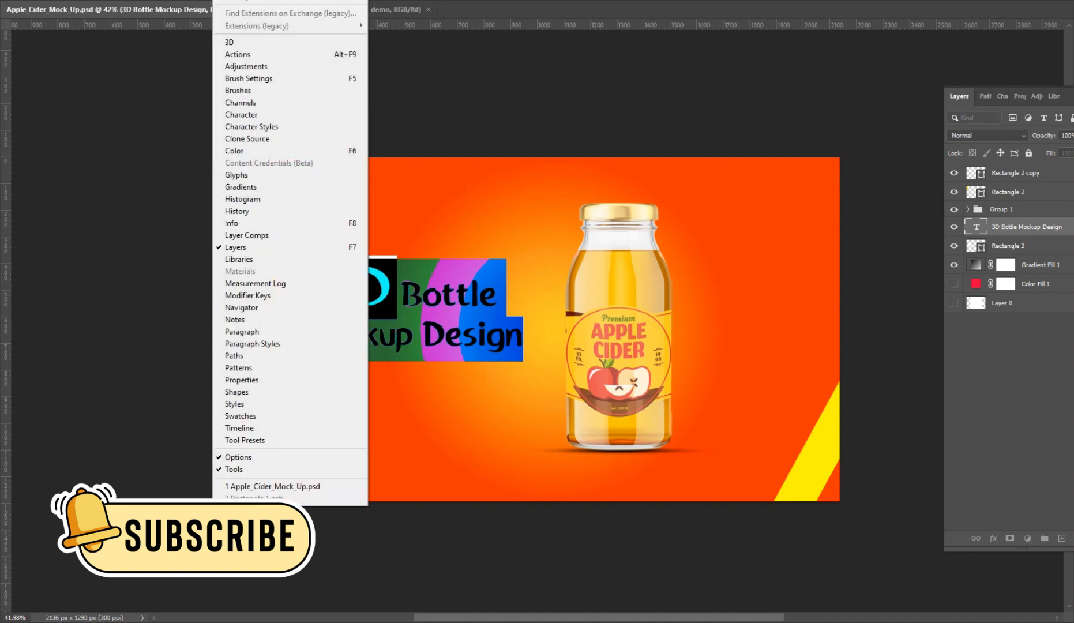
{"action": "key", "text": "Down"}
{"action": "key", "text": "Down"}
{"action": "key", "text": "Down"}
{"action": "key", "text": "Down"}
{"action": "key", "text": "Down"}
{"action": "key", "text": "Down"}
{"action": "key", "text": "Down"}
{"action": "key", "text": "Down"}
{"action": "key", "text": "Down"}
{"action": "key", "text": "Down"}
{"action": "key", "text": "Down"}
{"action": "key", "text": "Down"}
{"action": "key", "text": "Down"}
{"action": "key", "text": "Down"}
{"action": "key", "text": "Down"}
{"action": "key", "text": "Down"}
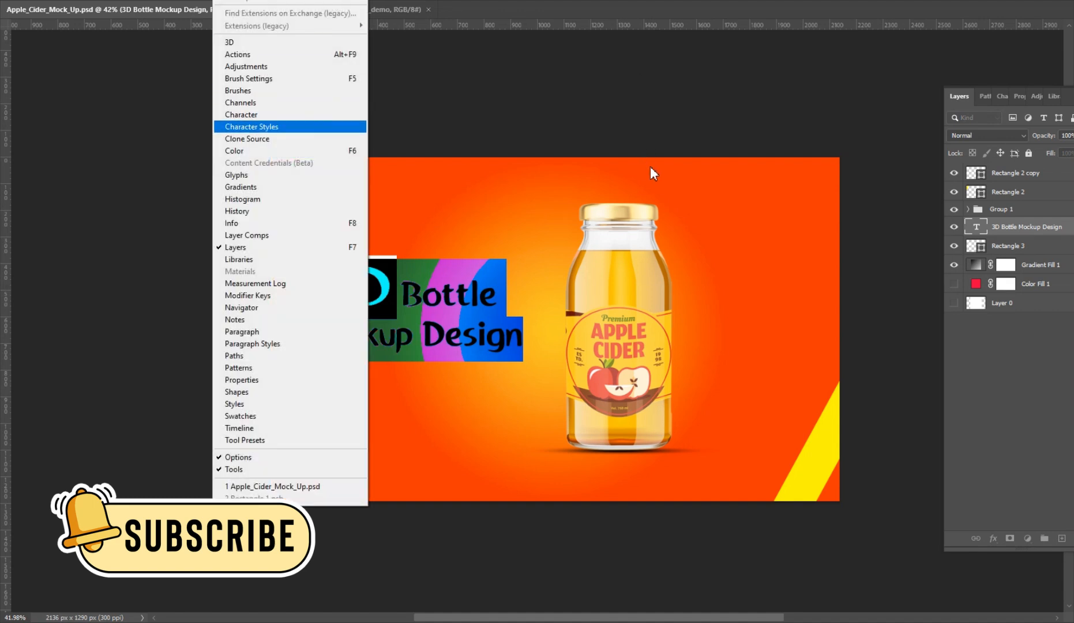
{"action": "key", "text": "Up"}
{"action": "key", "text": "Up"}
{"action": "key", "text": "Up"}
{"action": "key", "text": "Up"}
{"action": "key", "text": "Up"}
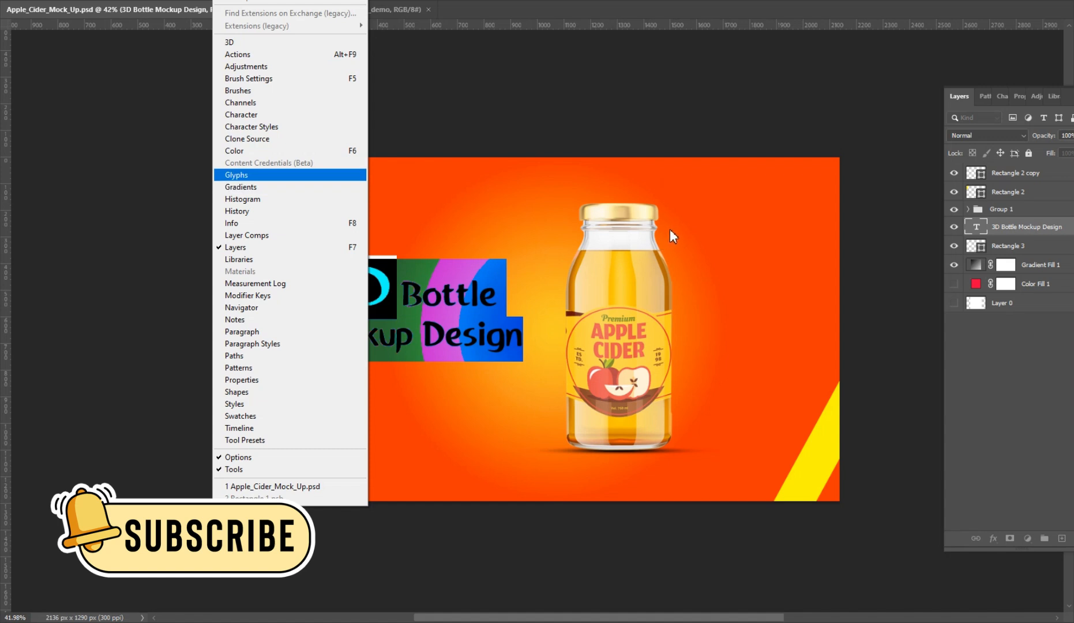
{"action": "key", "text": "Down"}
{"action": "key", "text": "Up"}
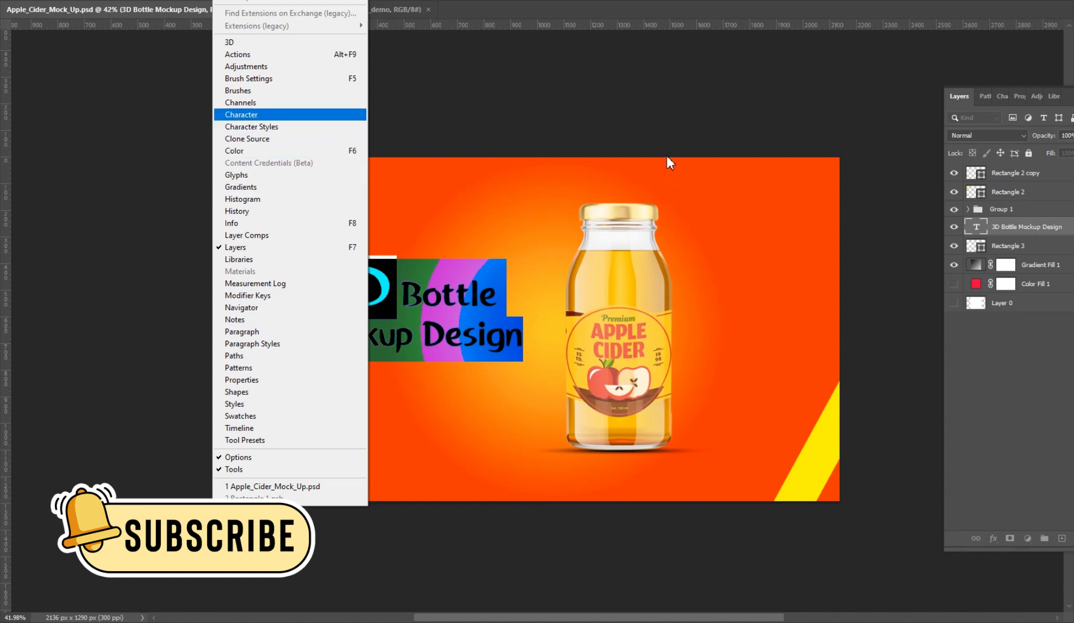
{"action": "key", "text": "Return"}
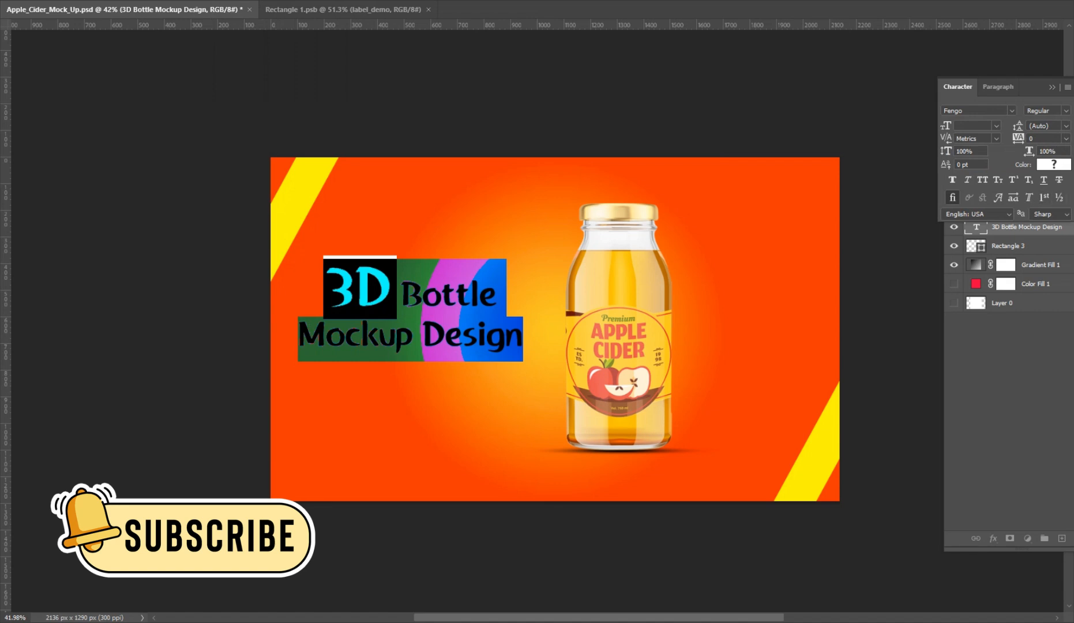
Try a leading of 48 pt and then 36 pt on the two-line title.
{"action": "left_click", "coordinate": [1065, 125]}
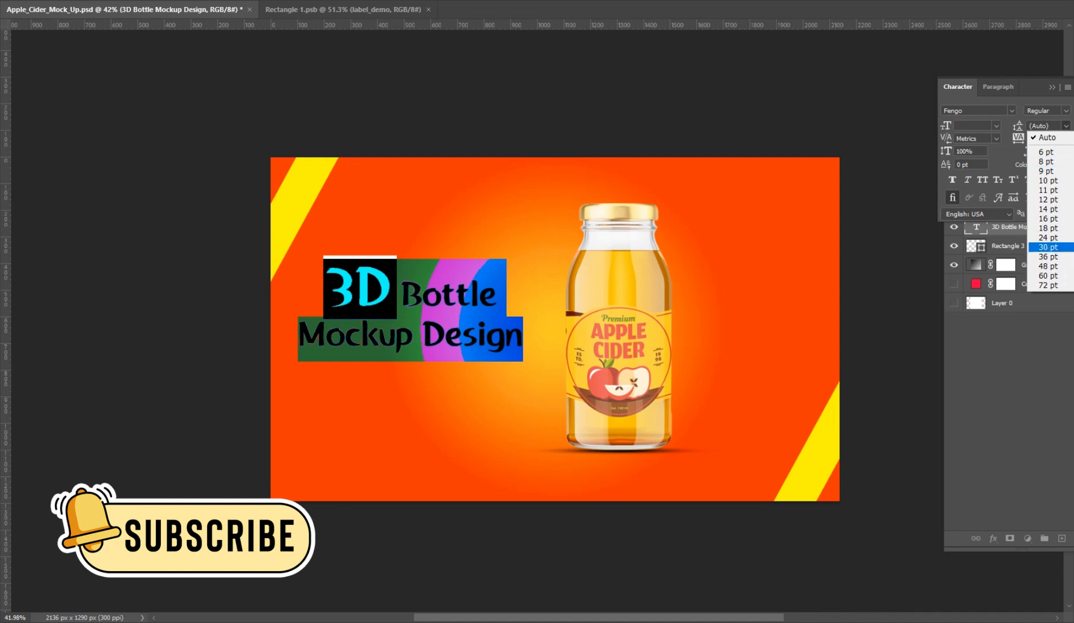
{"action": "left_click", "coordinate": [1048, 266]}
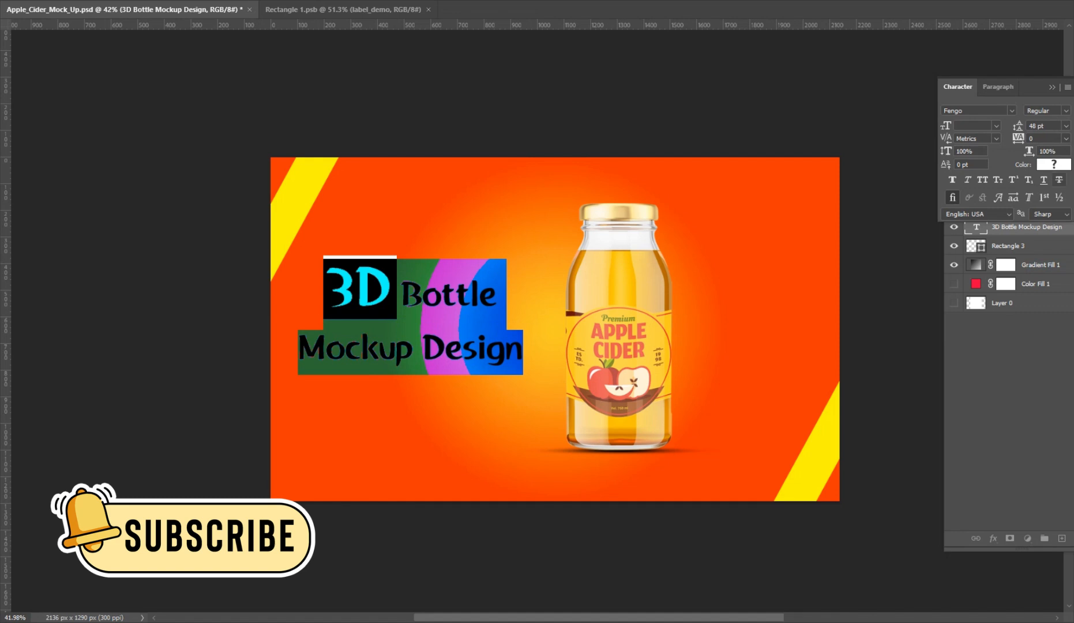
{"action": "left_click", "coordinate": [1065, 126]}
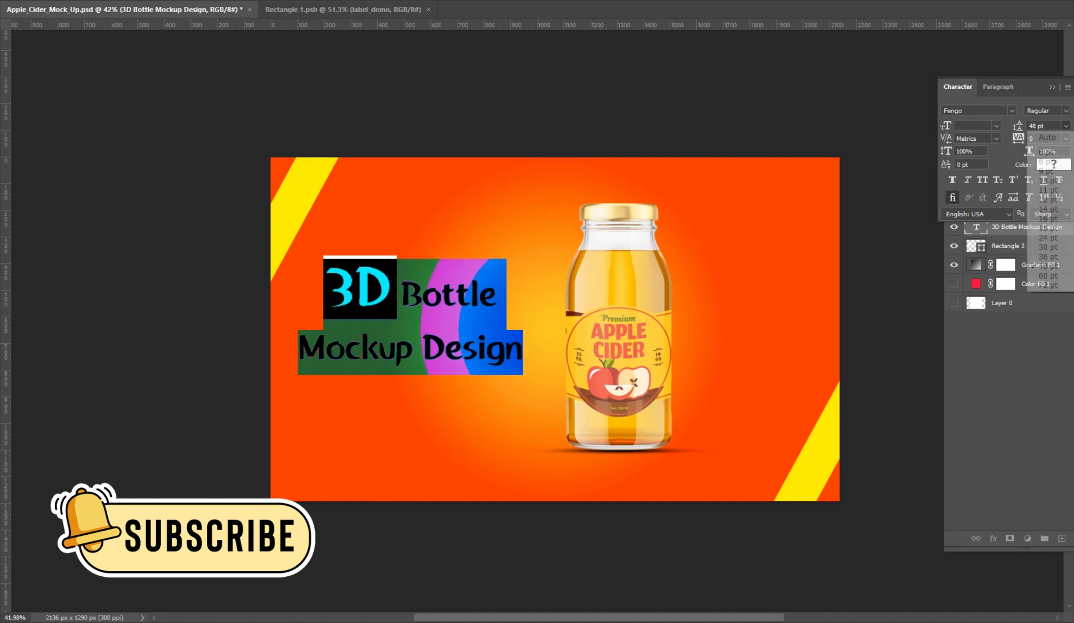
{"action": "left_click", "coordinate": [1048, 257]}
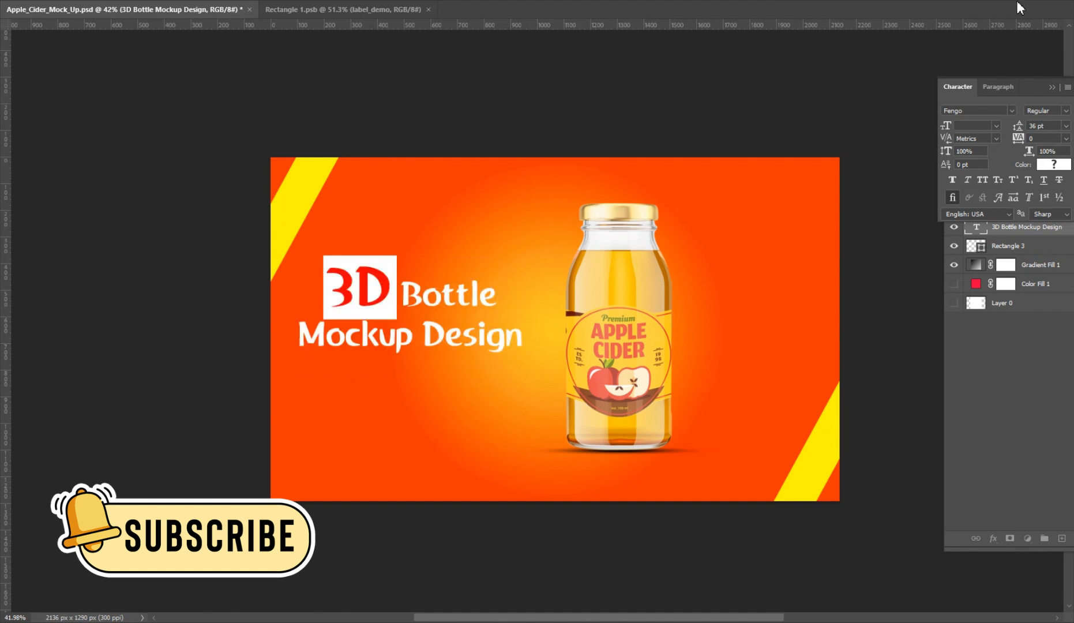
{"action": "key", "text": "ctrl+Return"}
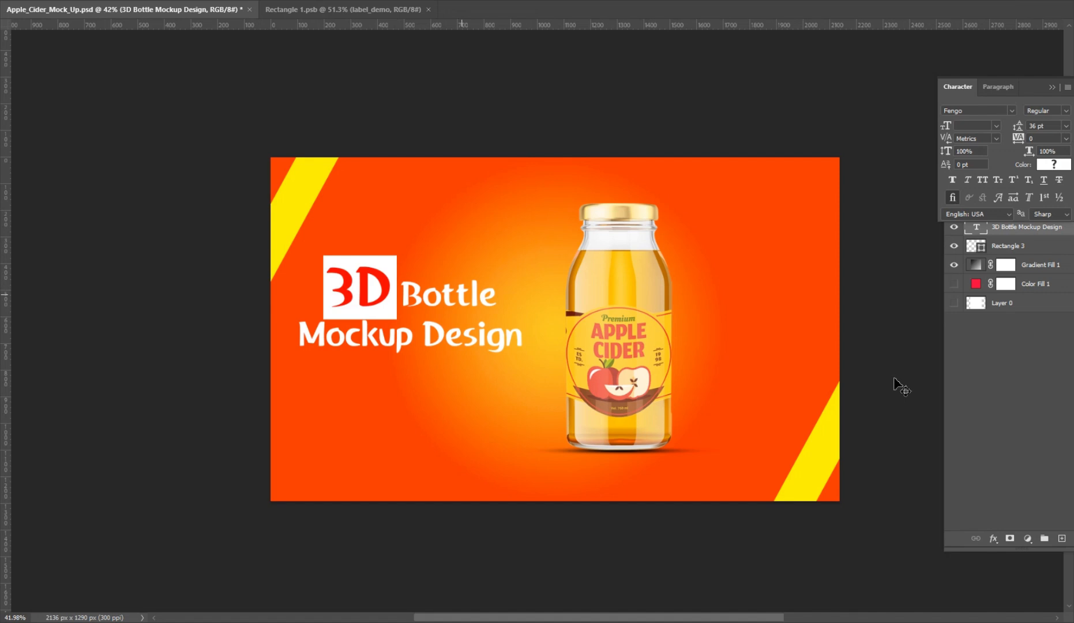
Set the leading of the whole "3D Bottle Mockup Design" title to 42 pt.
{"action": "key", "text": "ctrl+i"}
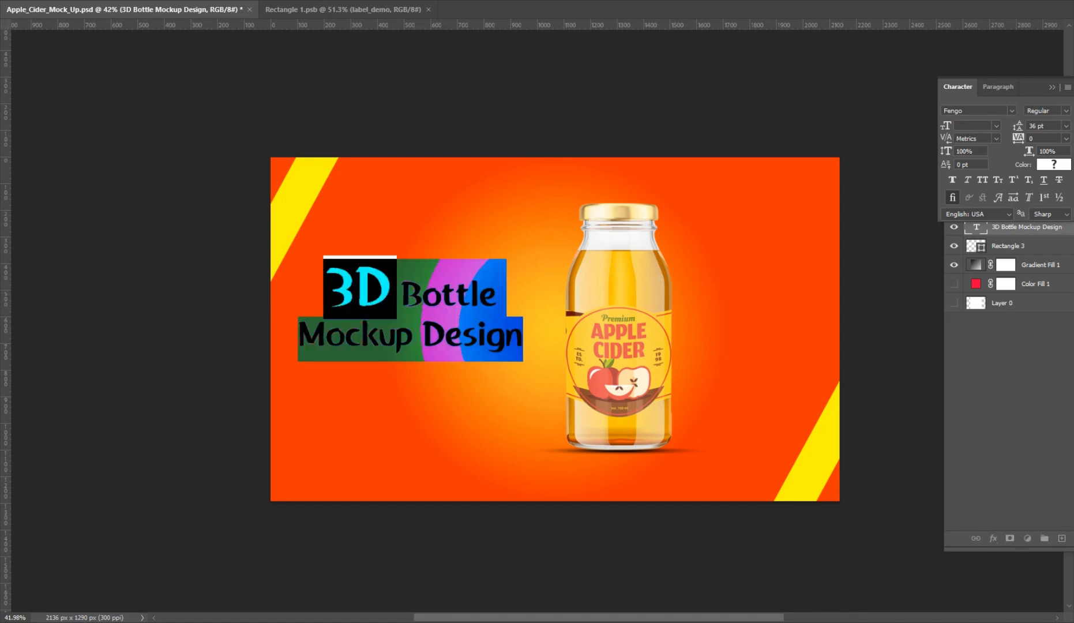
{"action": "left_click", "coordinate": [1032, 126]}
{"action": "type", "text": "42"}
{"action": "key", "text": "Return"}
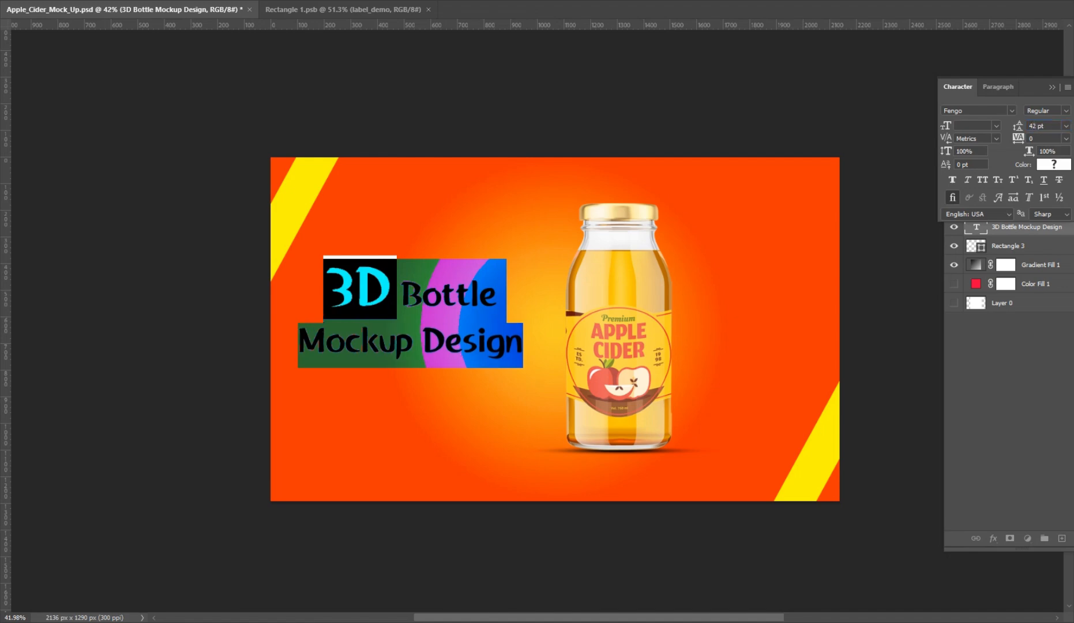